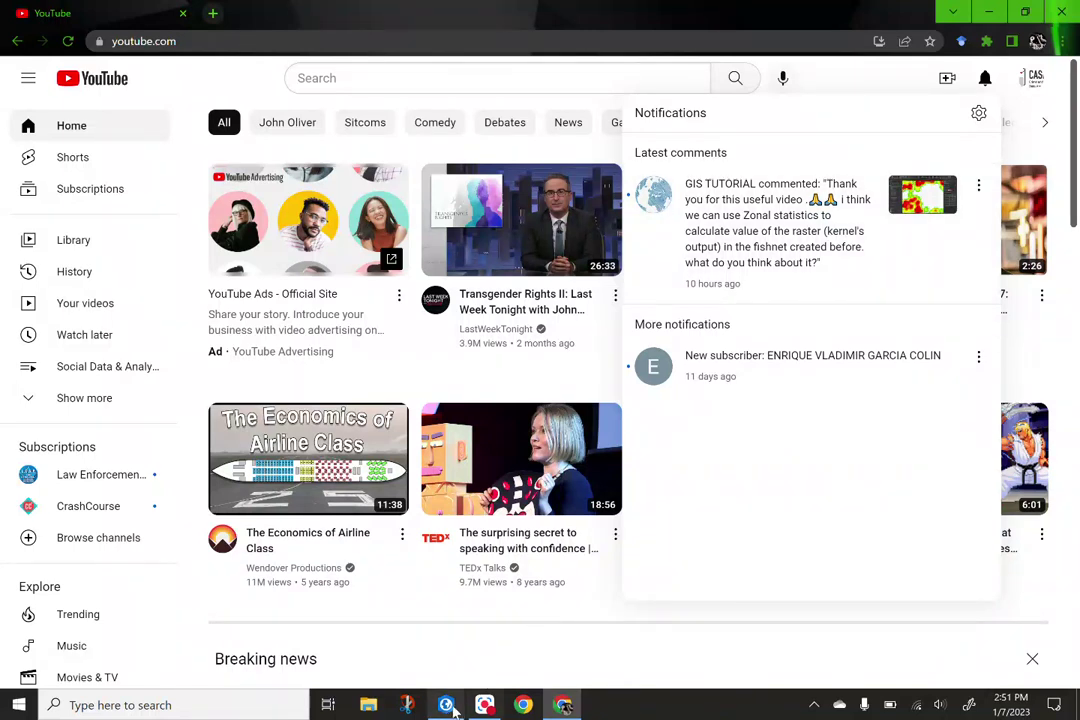
Leave the YouTube notifications and switch to the ArcGIS Pro project with the KernelD_AggA2 output.
{"action": "left_click", "coordinate": [446, 705]}
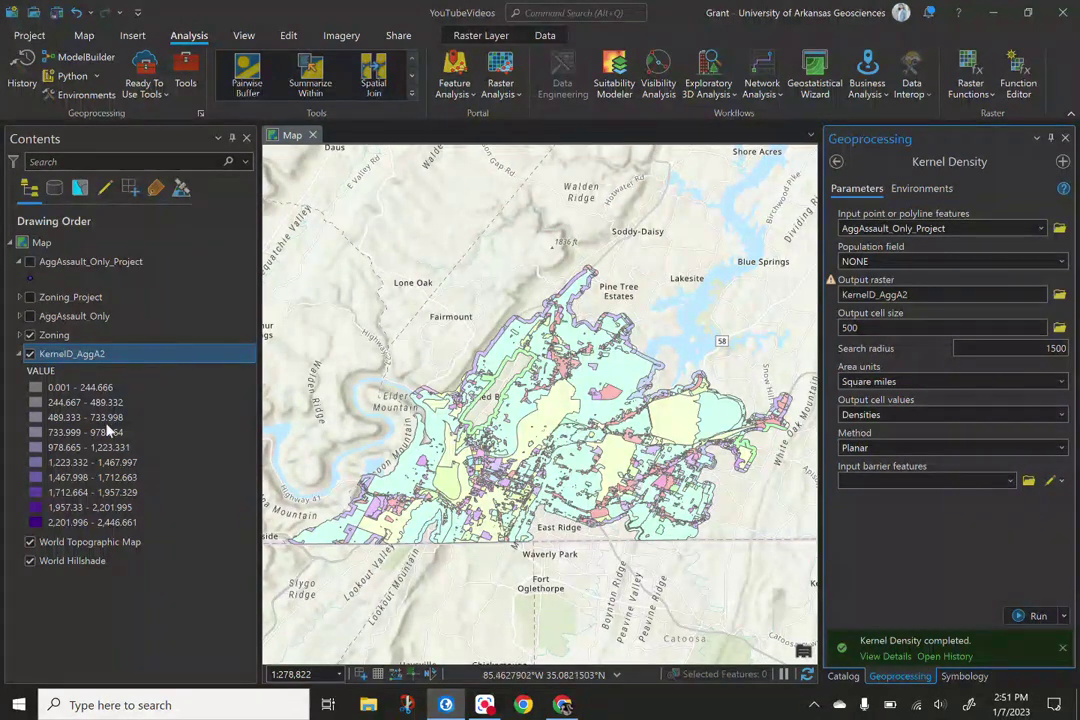
Hide KernelD_AggA2, toggle Zoning off and back on, and review the Kernel Density cell size of 500.
{"action": "left_click", "coordinate": [30, 354]}
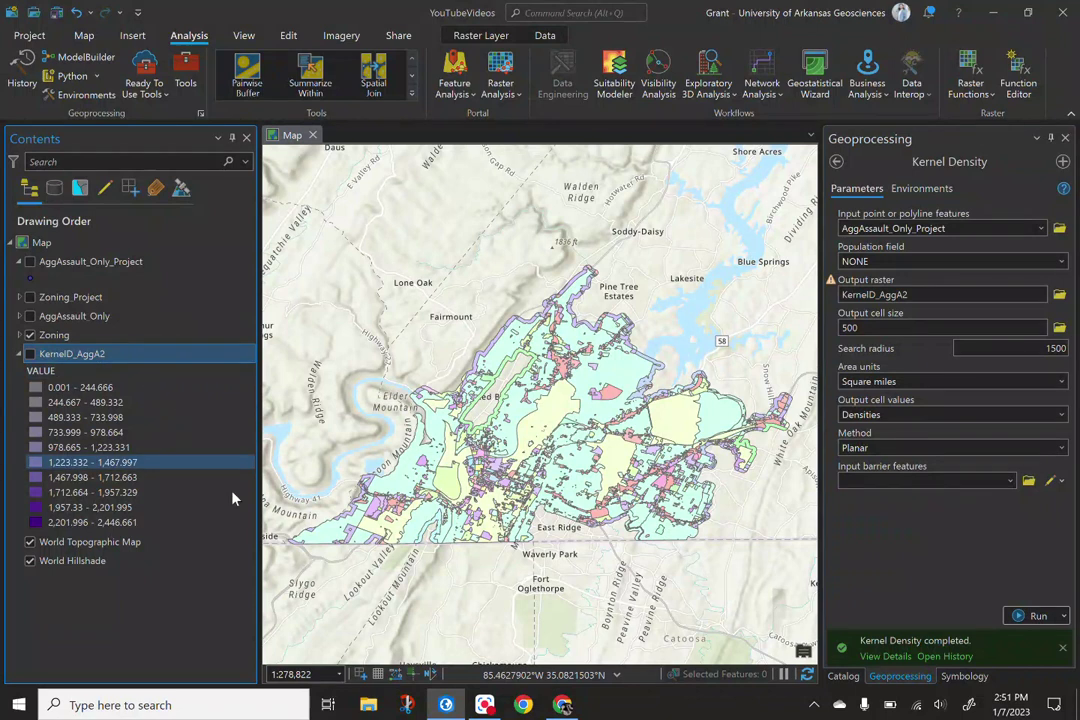
{"action": "left_click", "coordinate": [30, 335]}
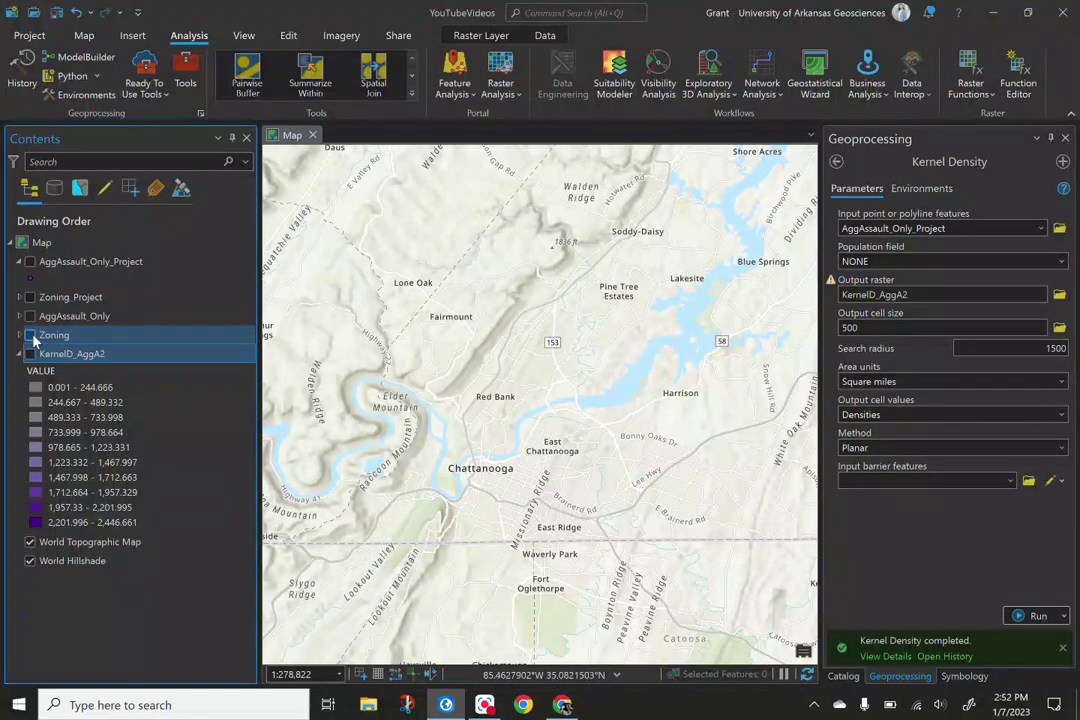
{"action": "left_click", "coordinate": [30, 335]}
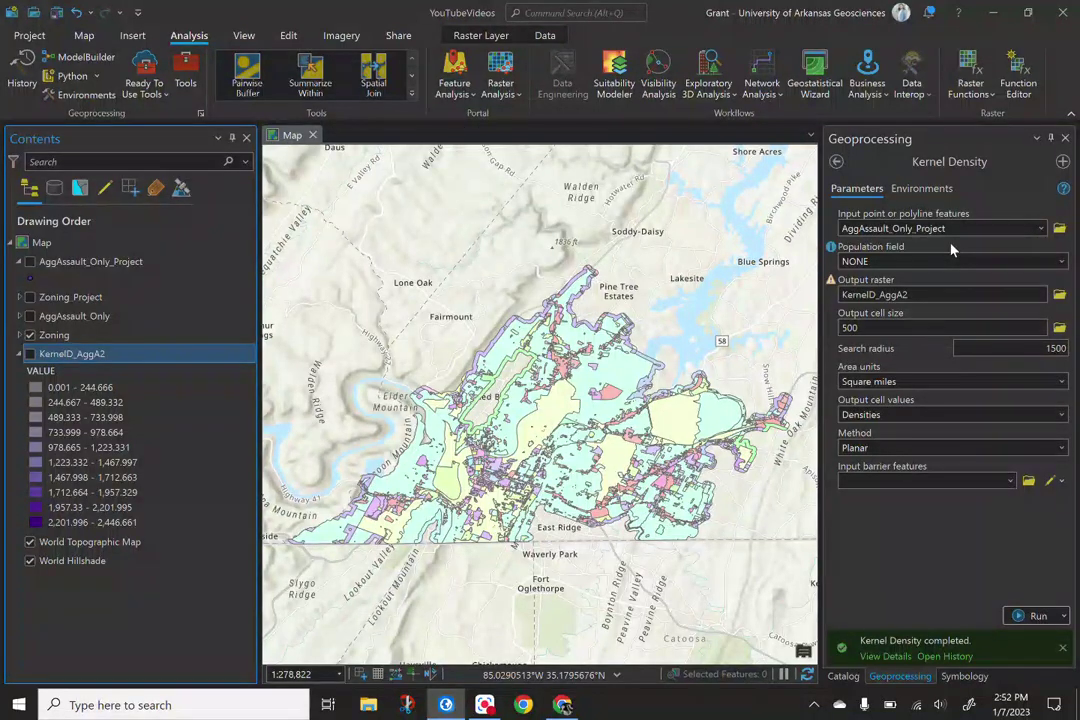
{"action": "left_click", "coordinate": [868, 327]}
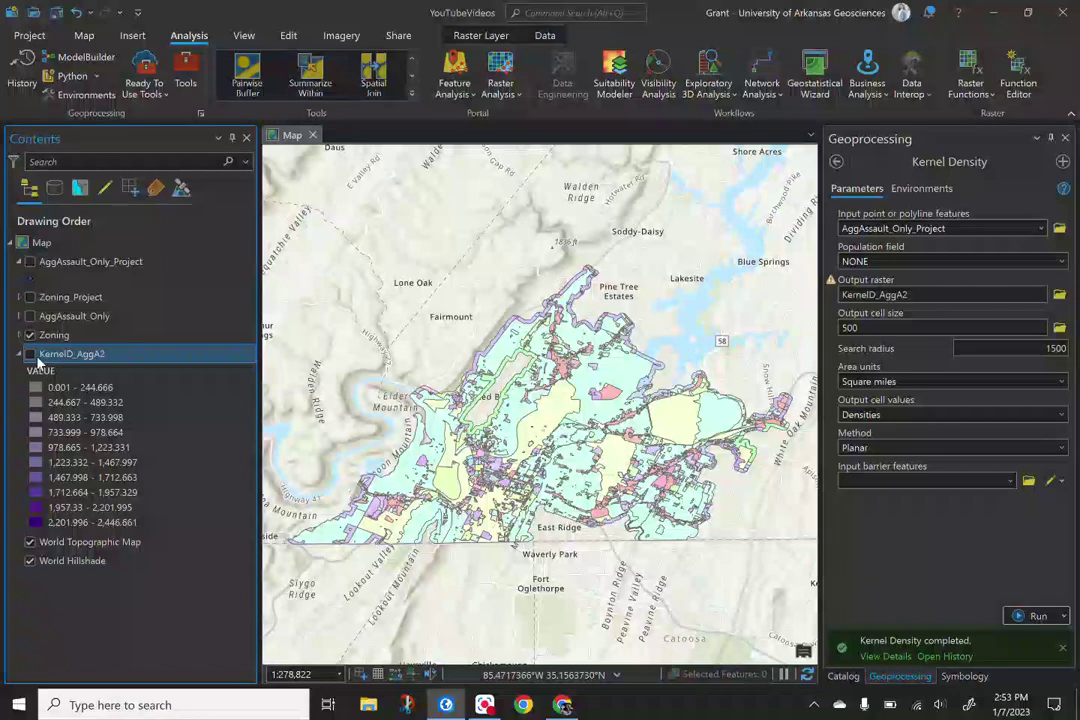
Move KernelD_AggA2 above Zoning, turn it on, and hide the Zoning layer.
{"action": "mouse_move", "coordinate": [50, 352]}
{"action": "left_mouse_down"}
{"action": "mouse_move", "coordinate": [48, 285]}
{"action": "mouse_move", "coordinate": [58, 336]}
{"action": "left_mouse_up"}
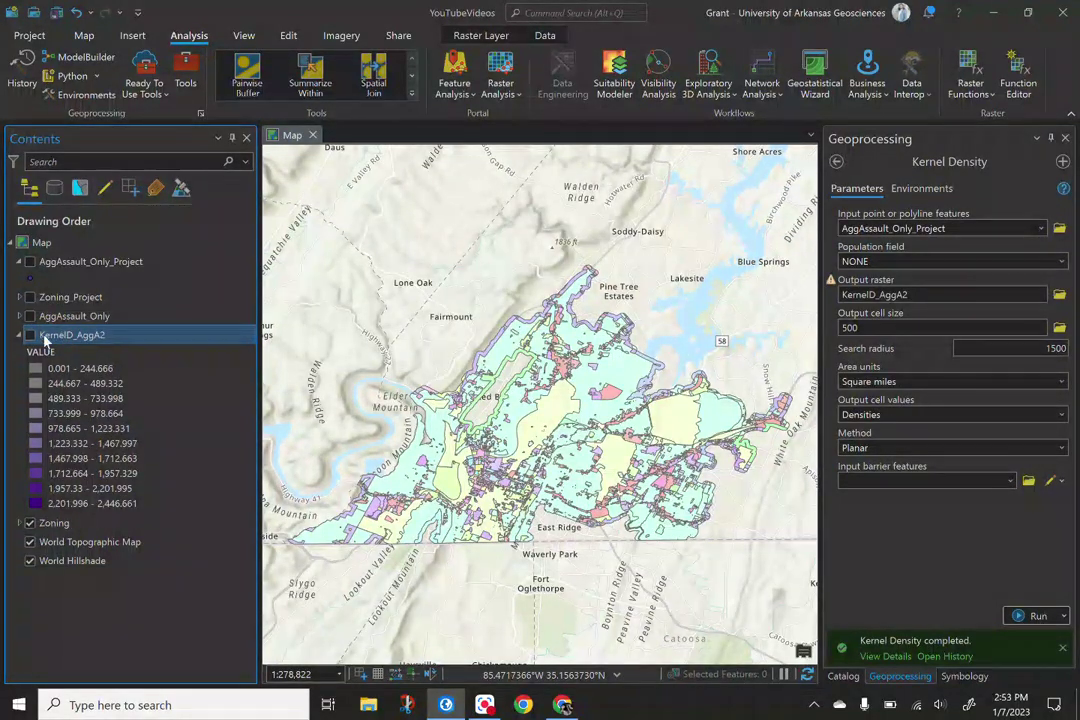
{"action": "left_click", "coordinate": [30, 336]}
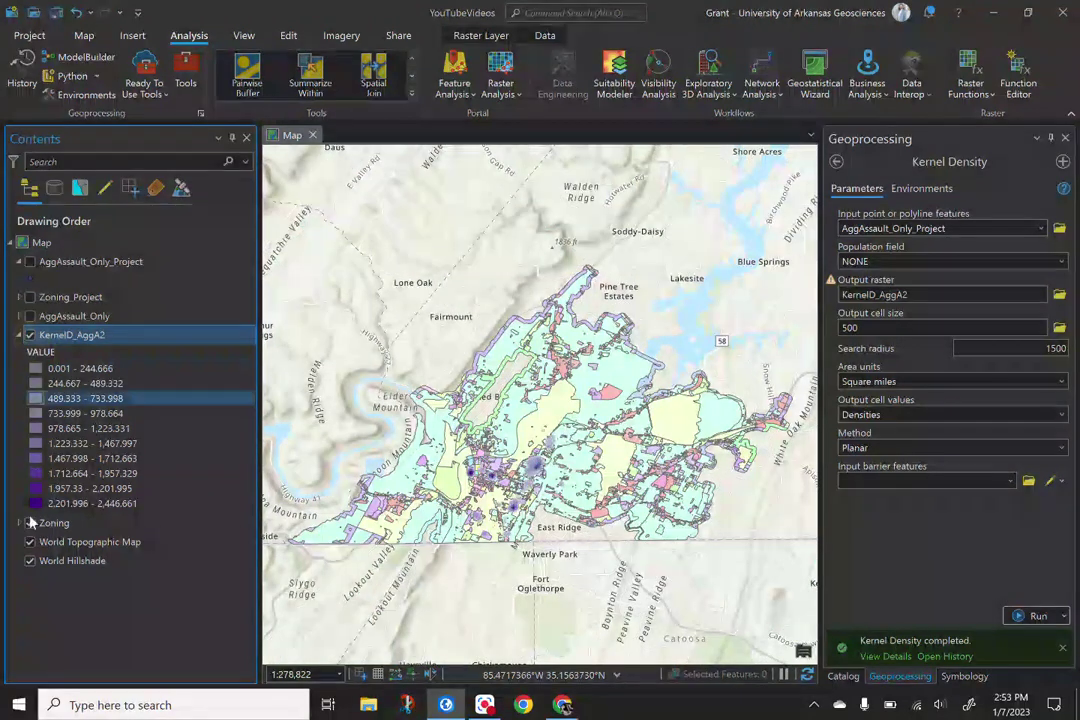
{"action": "left_click", "coordinate": [30, 523]}
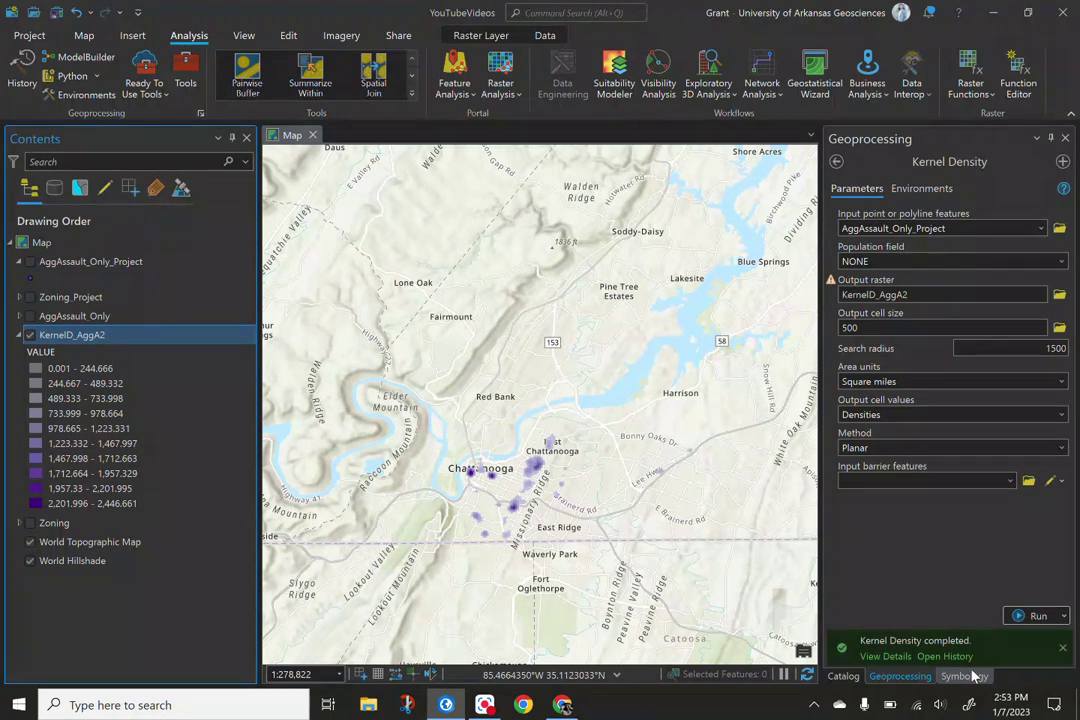
{"action": "left_click", "coordinate": [748, 486]}
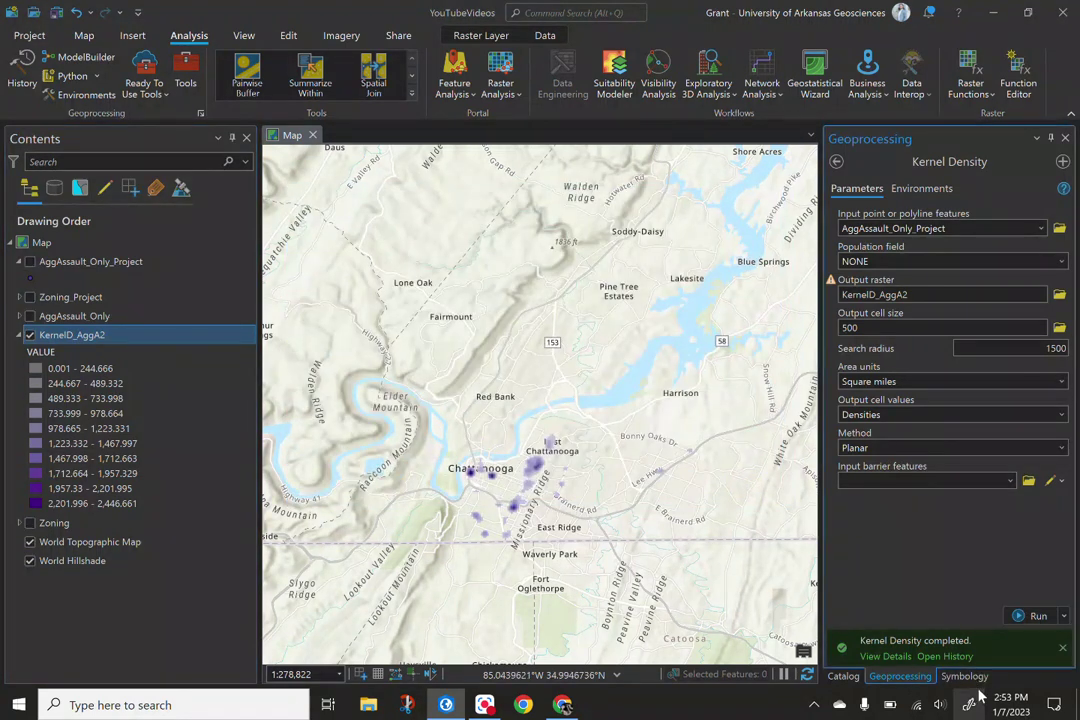
Give the KernelD_AggA2 symbology the green-yellow-red colour scheme.
{"action": "left_click", "coordinate": [962, 676]}
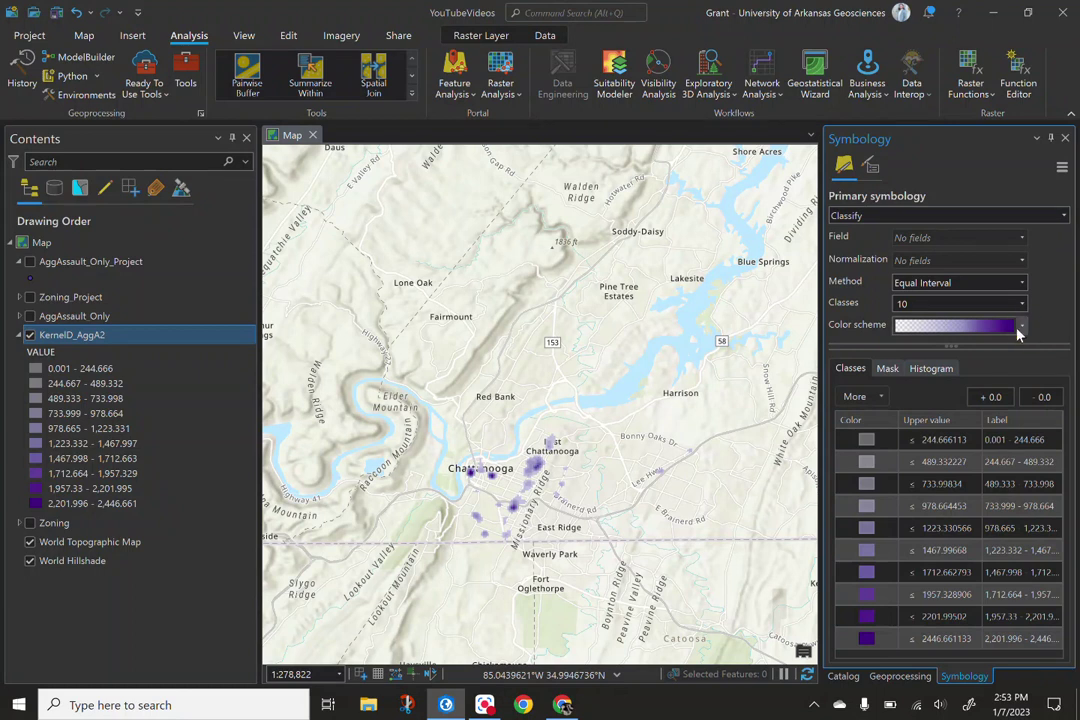
{"action": "left_click", "coordinate": [1020, 328]}
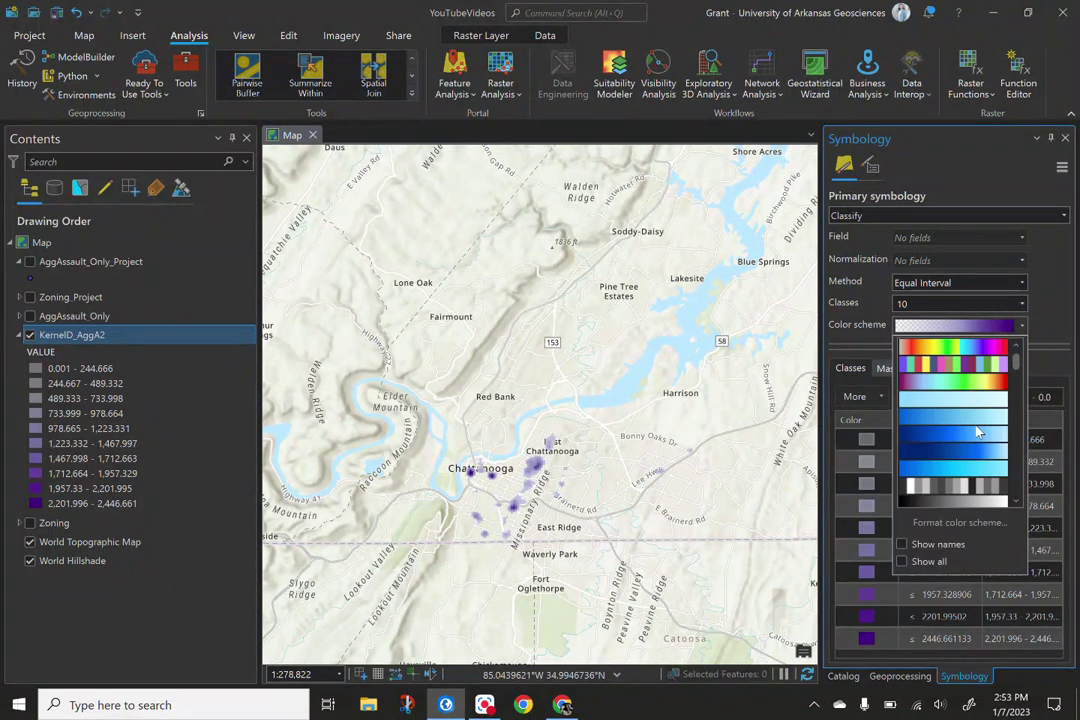
{"action": "scroll", "coordinate": [978, 430], "scroll_direction": "down", "scroll_amount": 4}
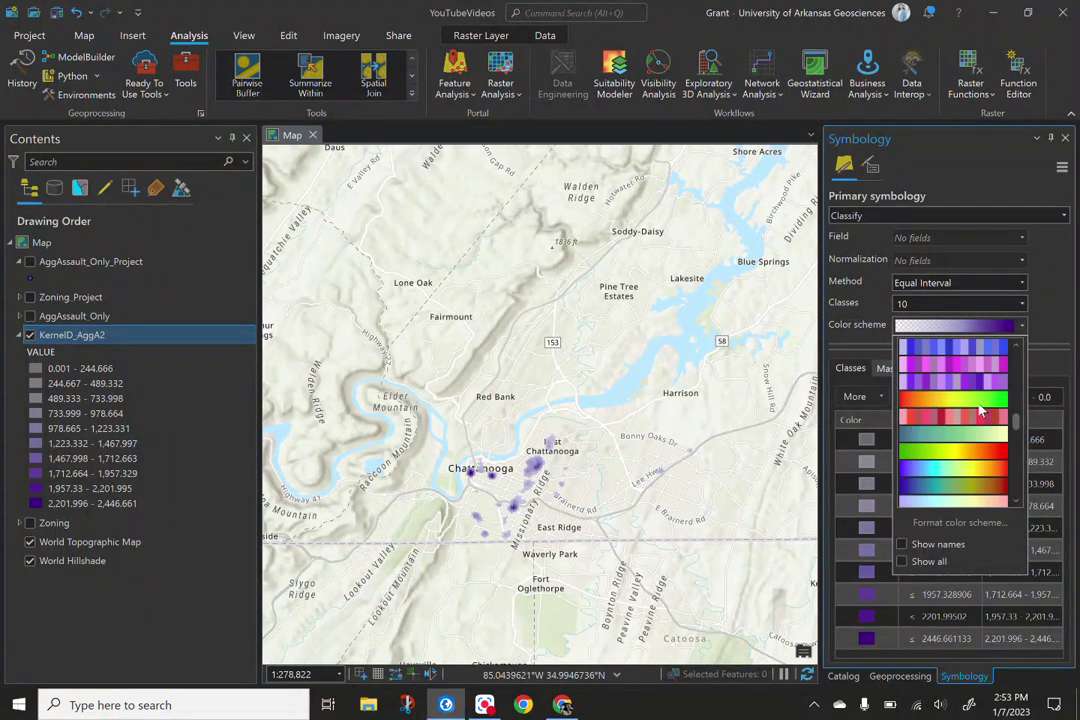
{"action": "scroll", "coordinate": [983, 415], "scroll_direction": "down", "scroll_amount": 5}
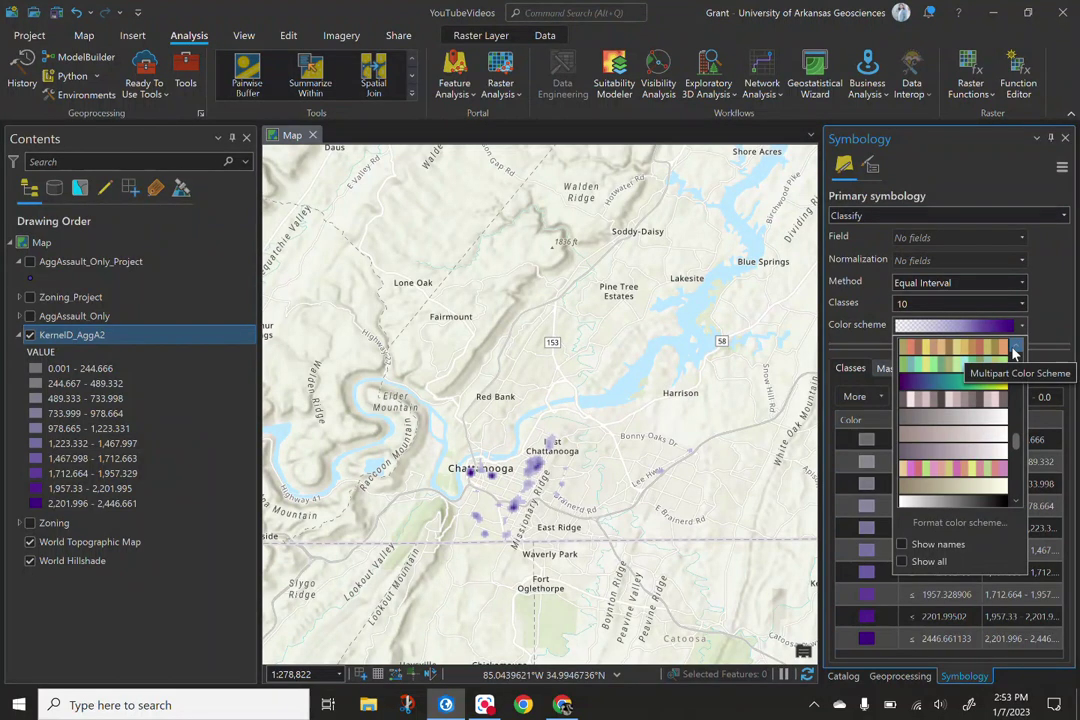
{"action": "scroll", "coordinate": [1014, 352], "scroll_direction": "up", "scroll_amount": 5}
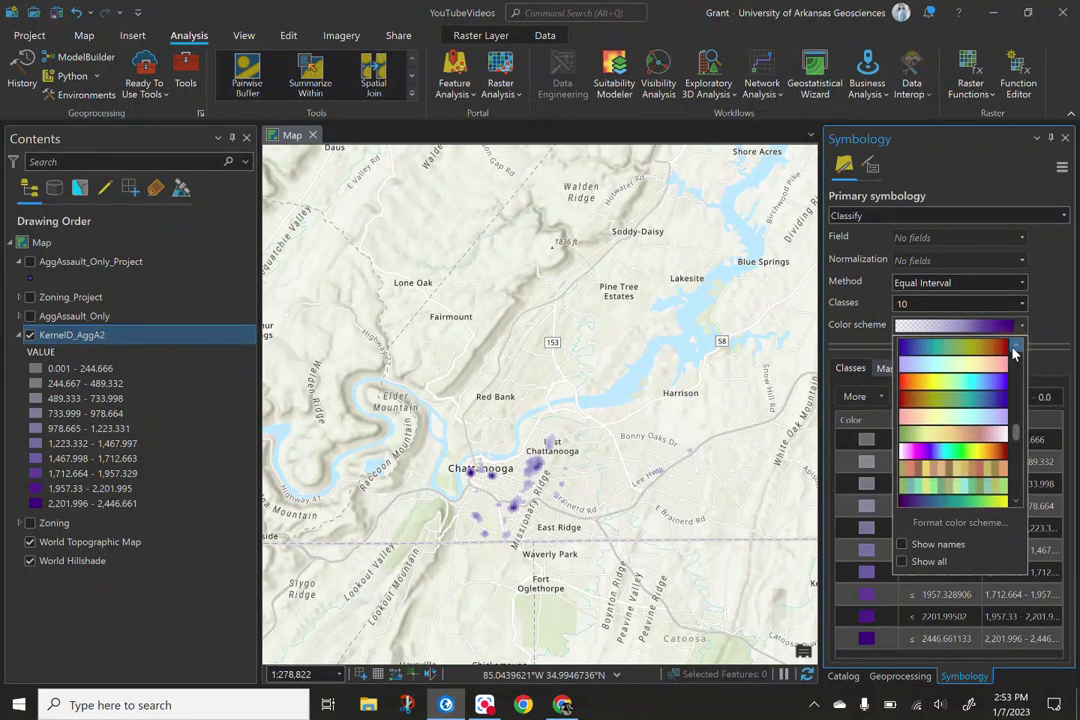
{"action": "scroll", "coordinate": [1014, 352], "scroll_direction": "up", "scroll_amount": 3}
{"action": "left_click", "coordinate": [972, 384]}
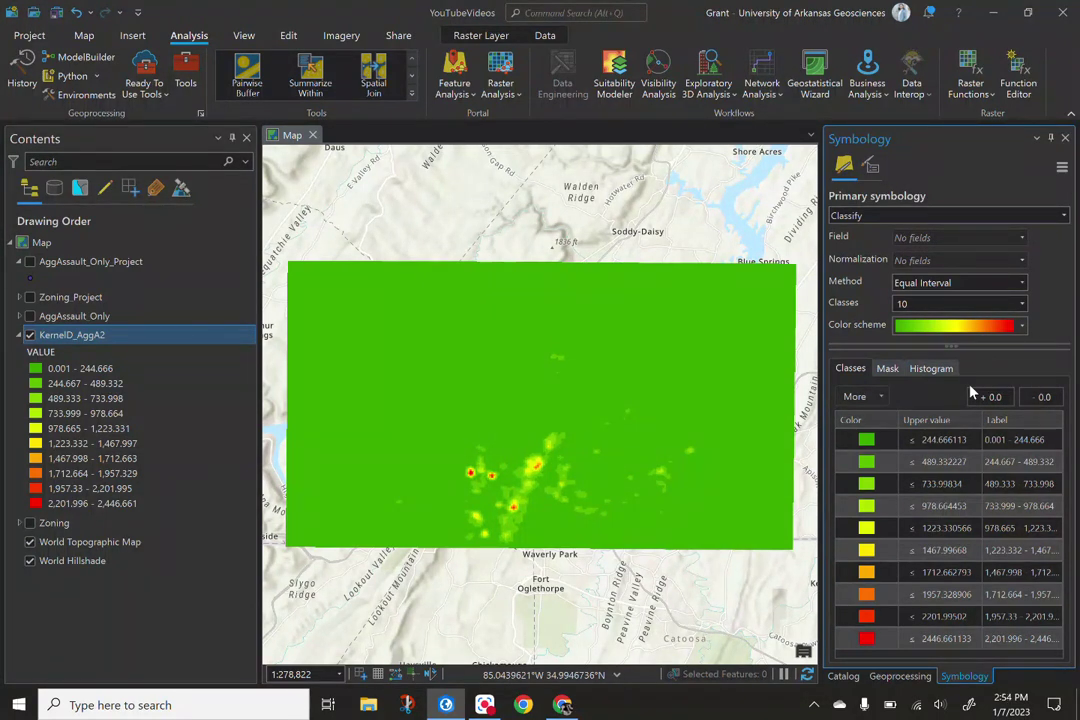
Make the lowest density class, 0.001–244.666, transparent.
{"action": "left_click", "coordinate": [872, 440]}
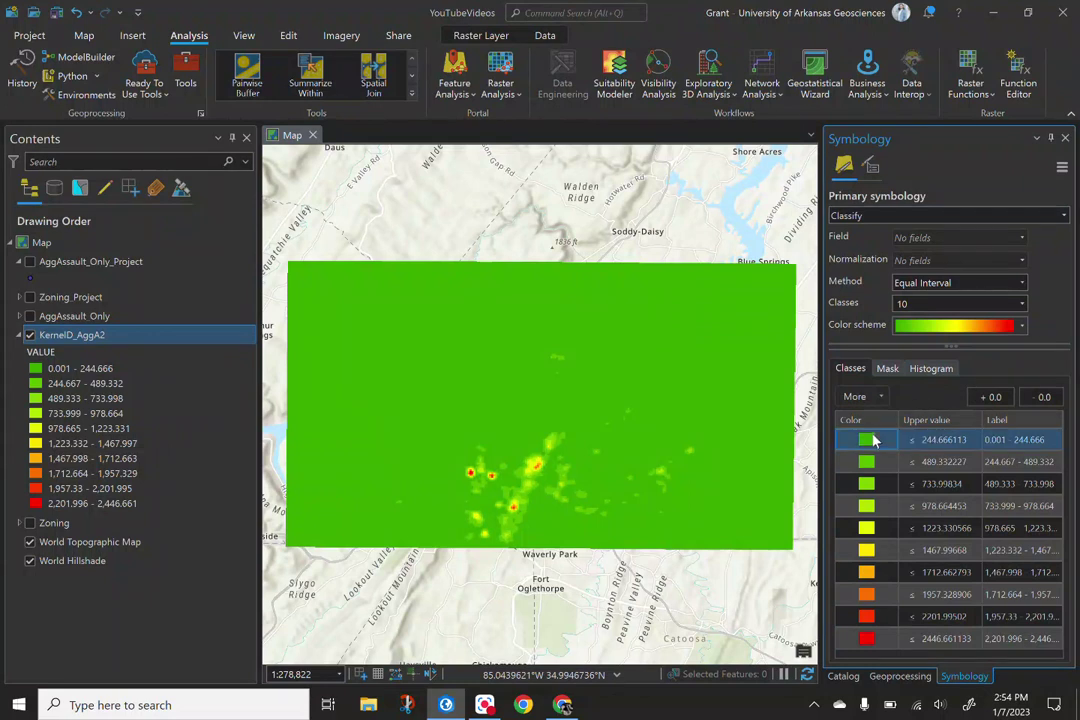
{"action": "left_click", "coordinate": [872, 440]}
{"action": "left_click", "coordinate": [848, 423]}
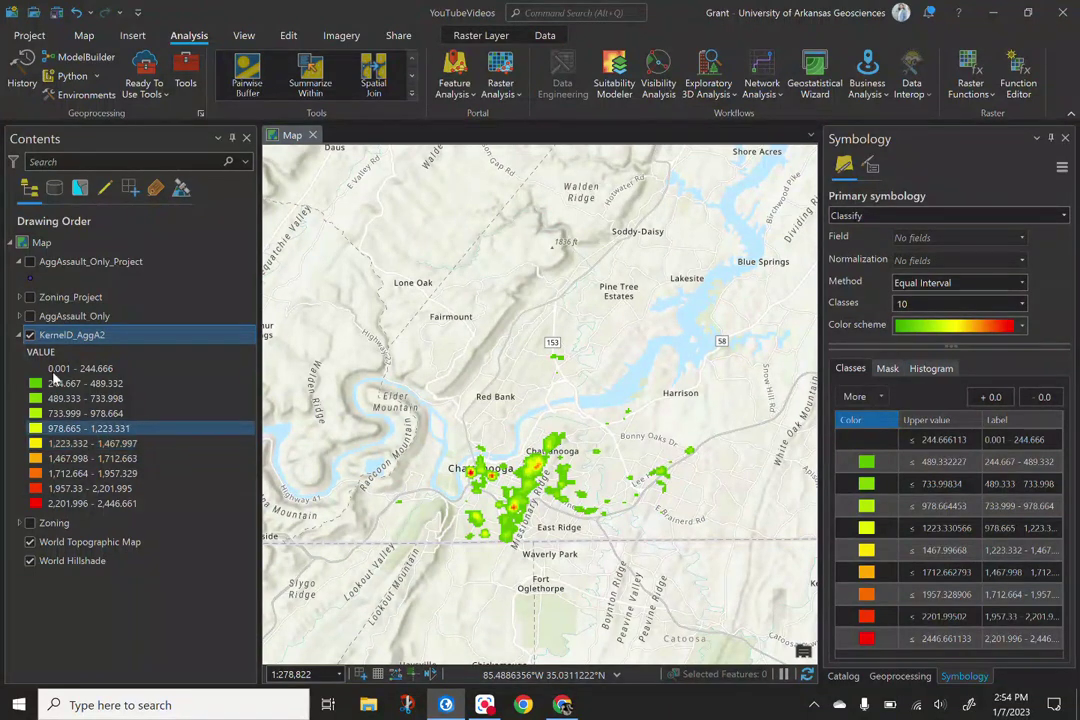
Turn on the Zoning_Project polygons beneath the density surface.
{"action": "left_click", "coordinate": [30, 297]}
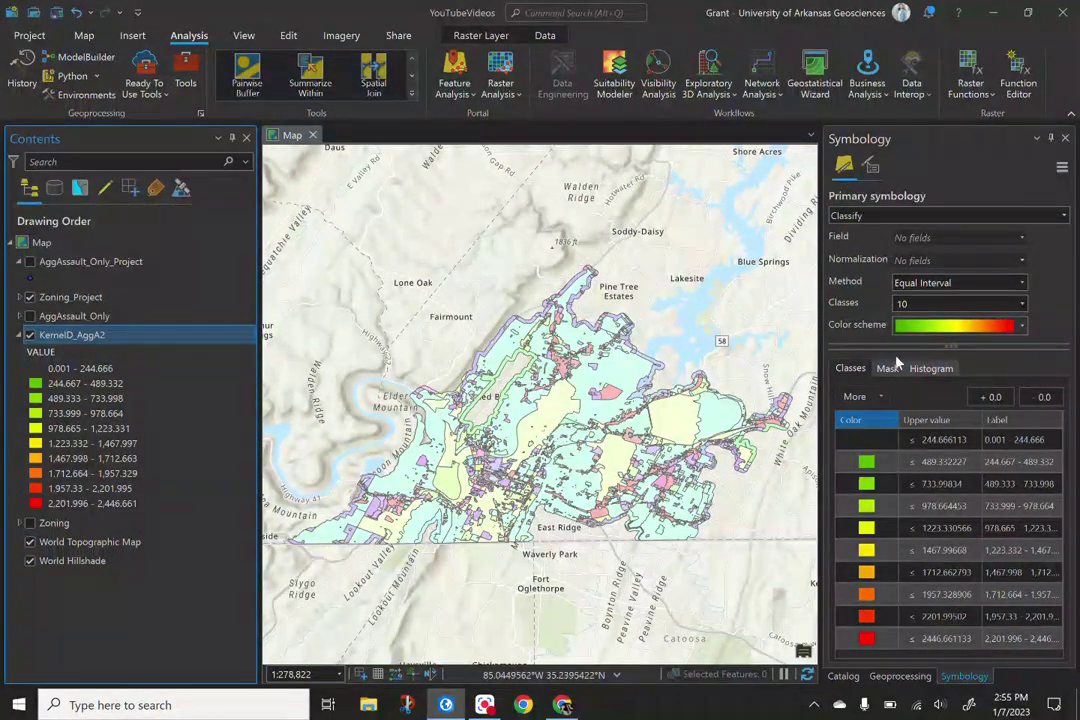
Deselect AggAssault_Only, then find Zonal Statistics as Table through a 'zonal' tool search and open it.
{"action": "left_click", "coordinate": [72, 316], "text": "ctrl"}
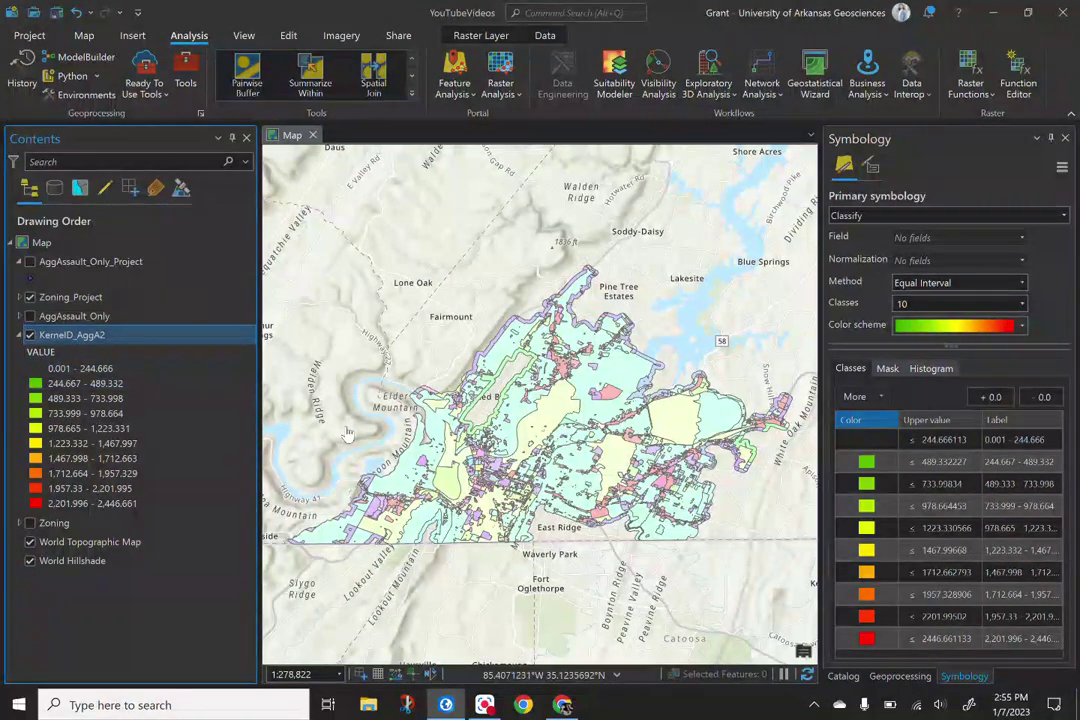
{"action": "left_click", "coordinate": [83, 344]}
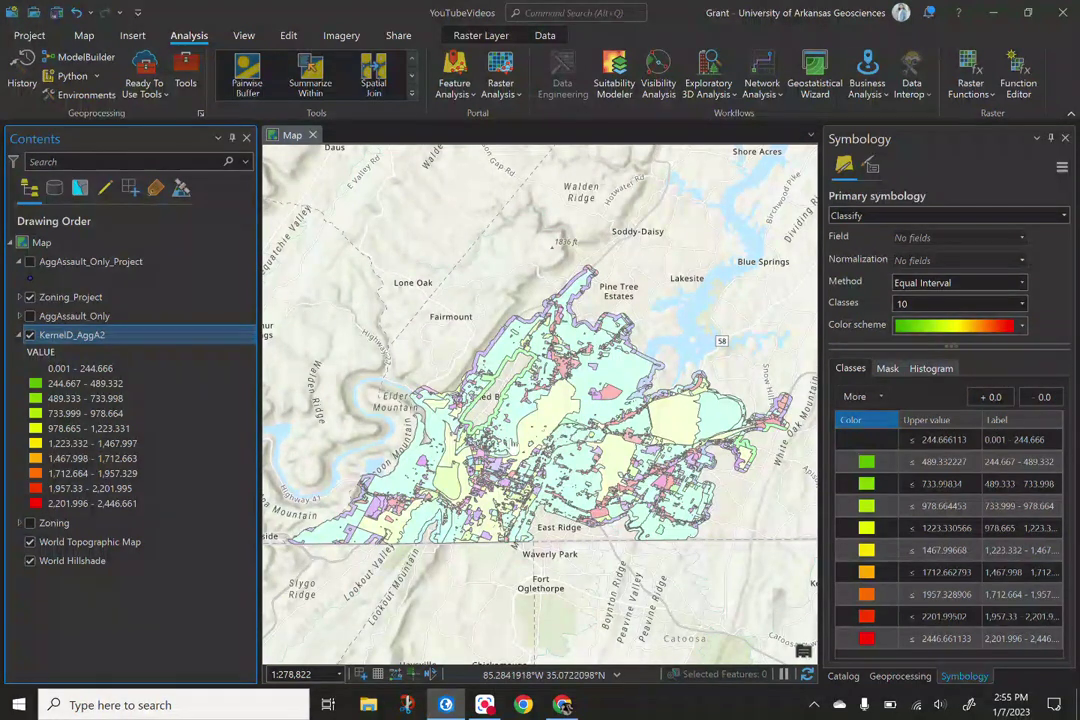
{"action": "left_click", "coordinate": [898, 677]}
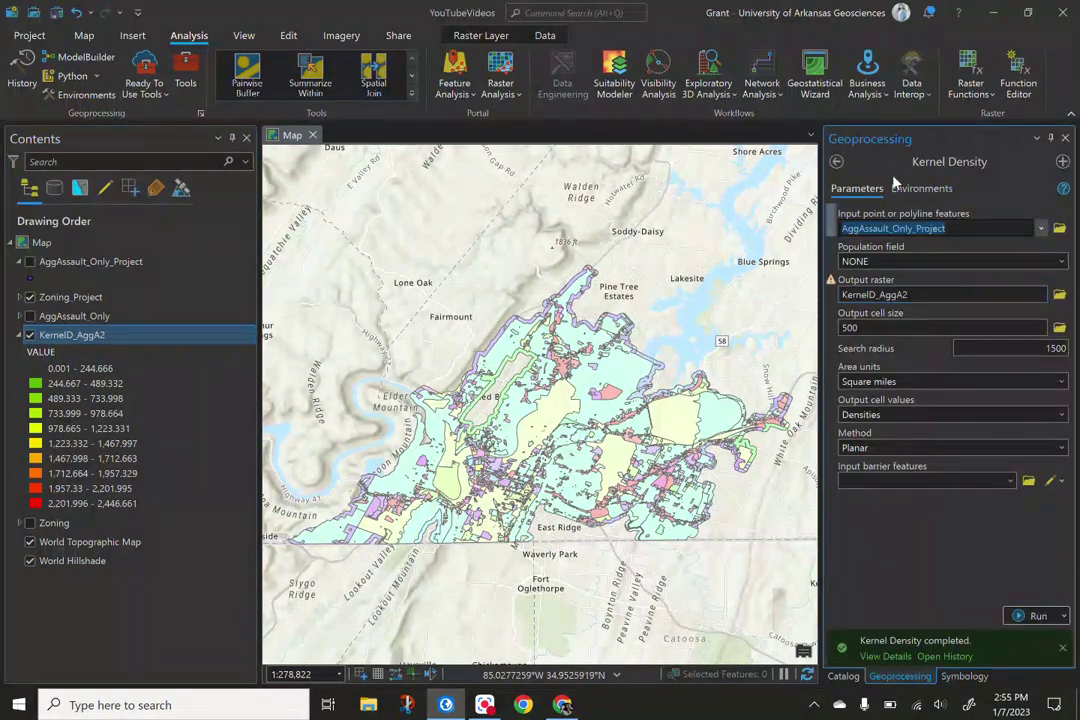
{"action": "left_click", "coordinate": [836, 162]}
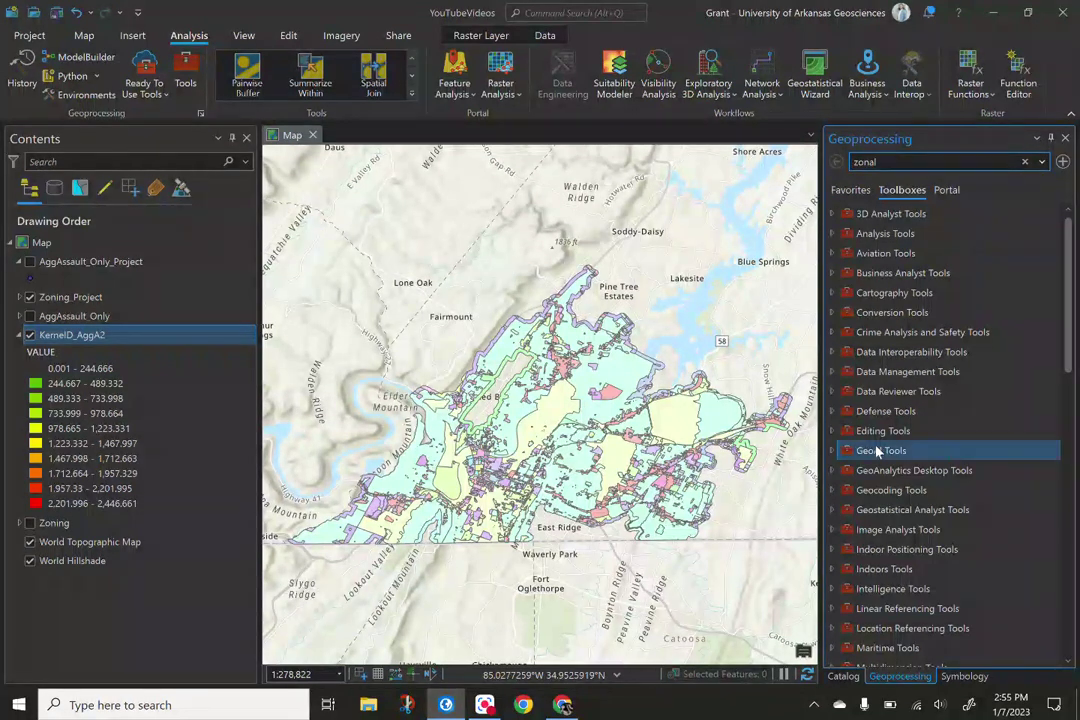
{"action": "scroll", "coordinate": [880, 385], "scroll_direction": "down", "scroll_amount": 10}
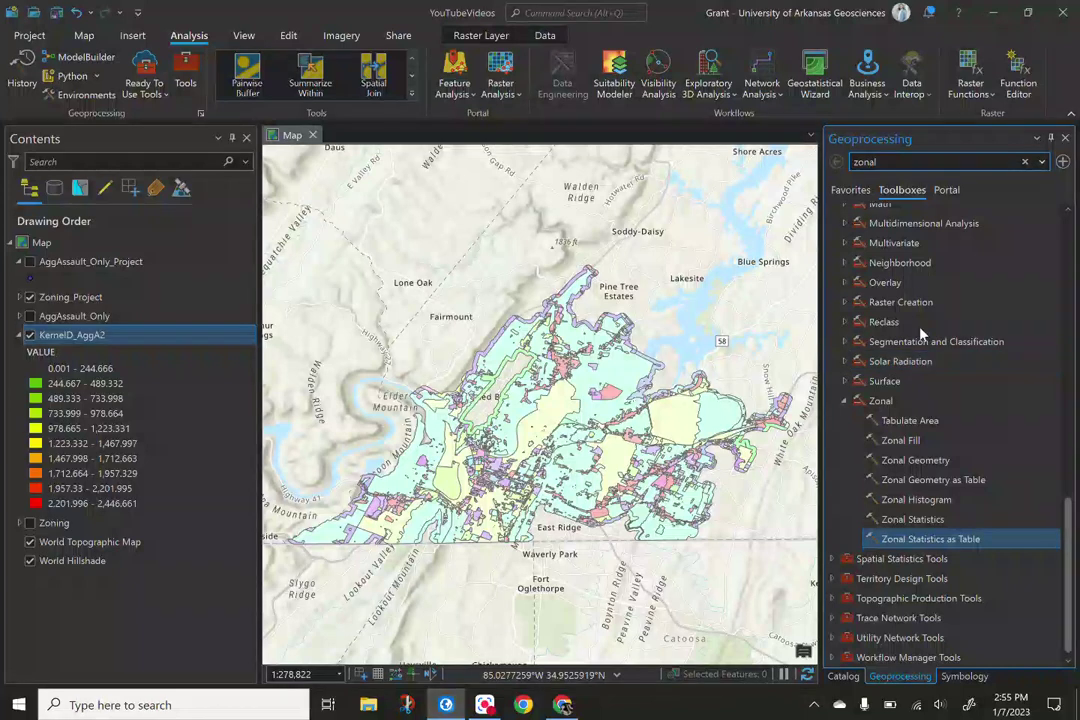
{"action": "scroll", "coordinate": [923, 337], "scroll_direction": "up", "scroll_amount": 15}
{"action": "scroll", "coordinate": [921, 335], "scroll_direction": "down", "scroll_amount": 6}
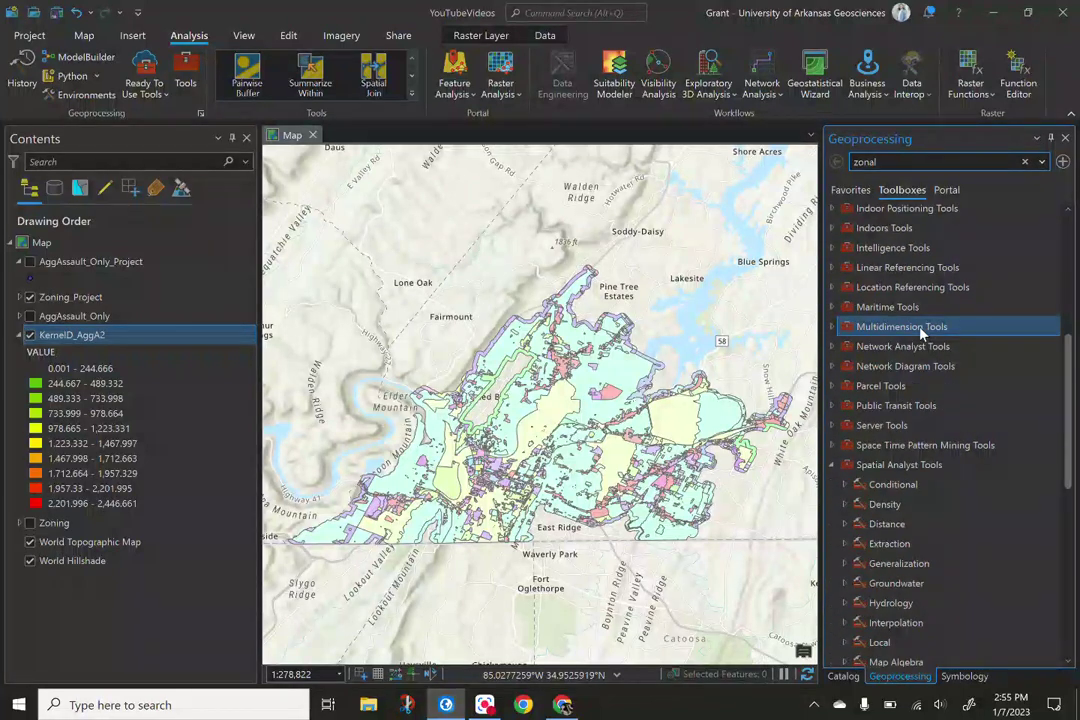
{"action": "scroll", "coordinate": [925, 430], "scroll_direction": "down", "scroll_amount": 8}
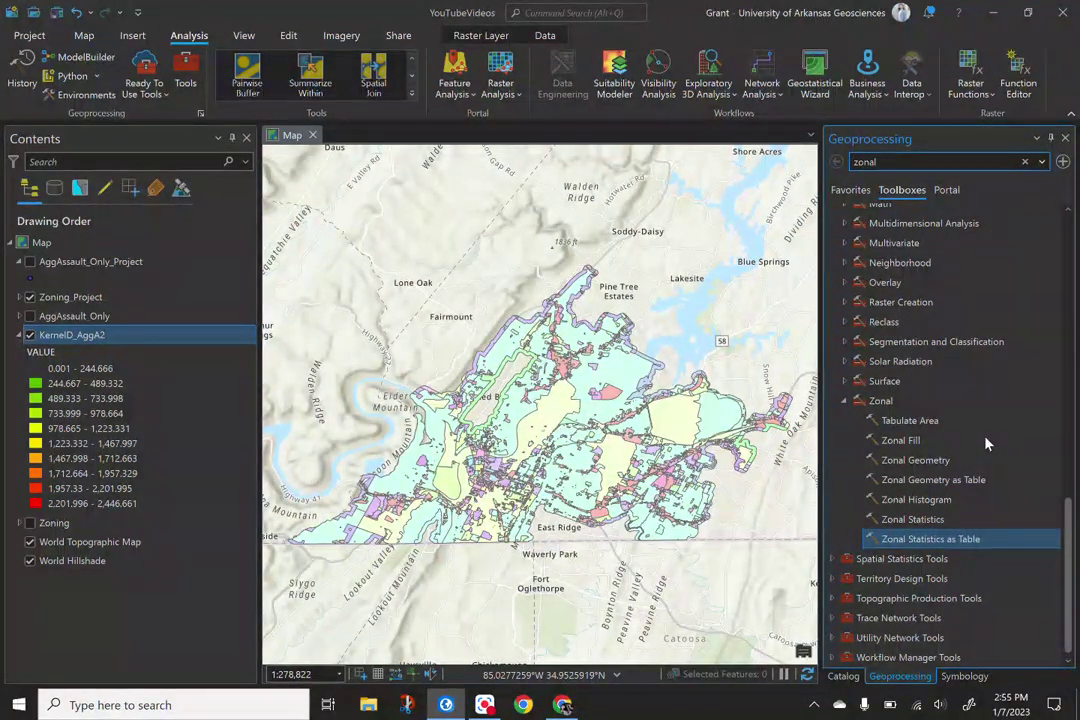
{"action": "double_click", "coordinate": [910, 539]}
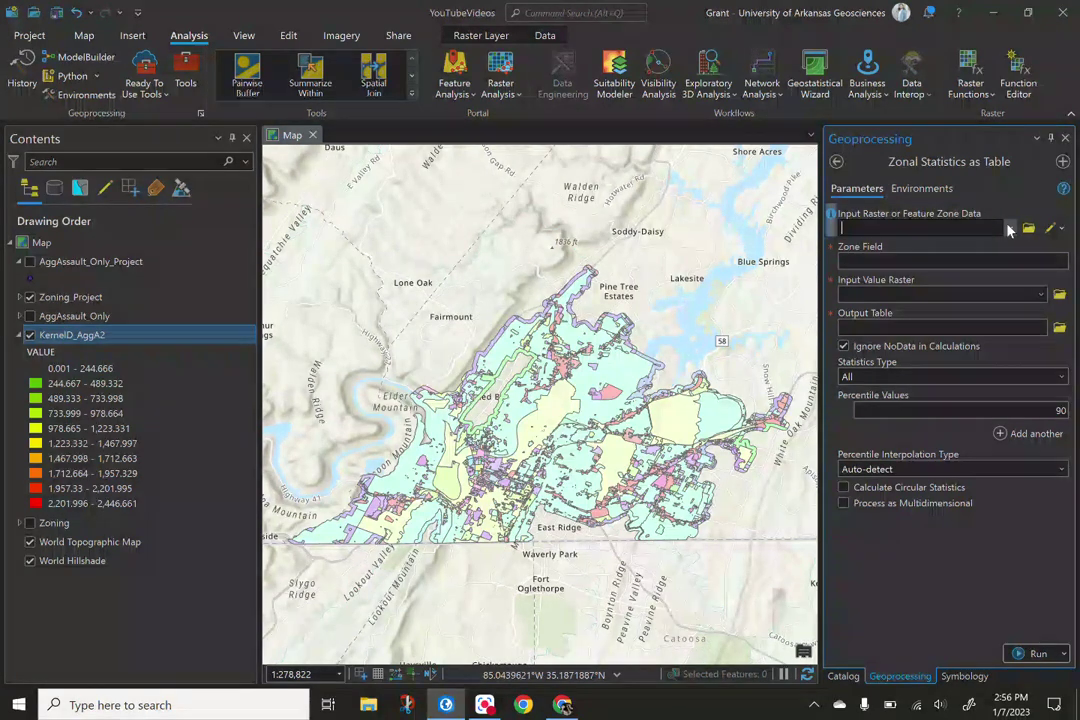
{"action": "left_click", "coordinate": [1009, 228]}
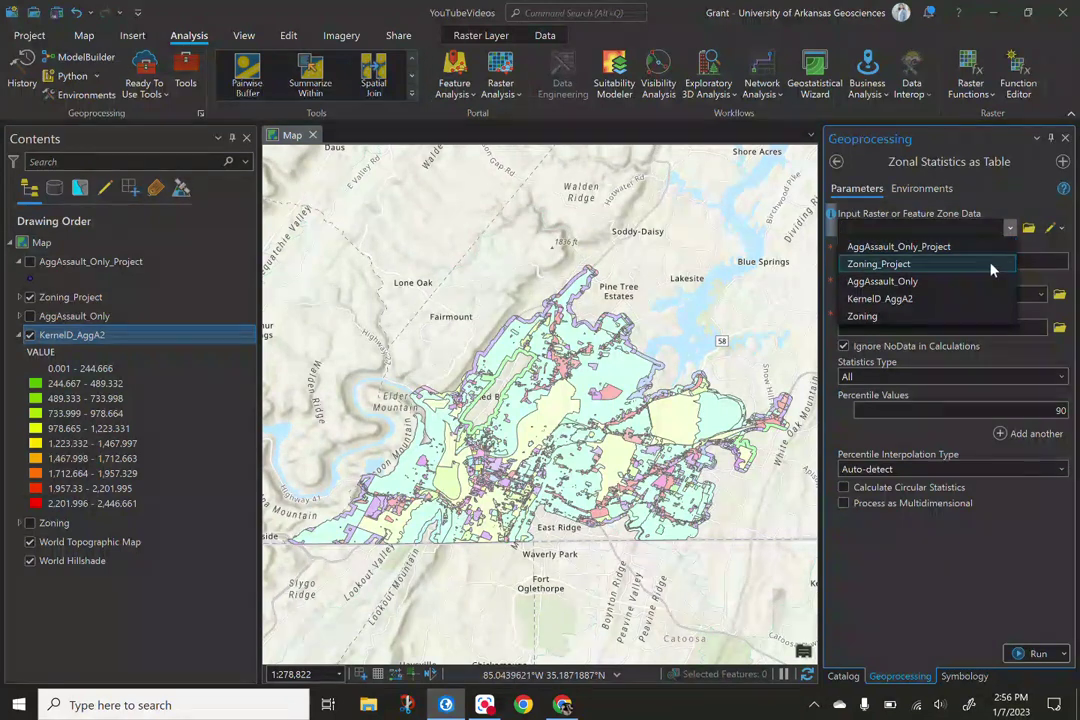
Use Zoning_Project as the zone data, with 'zone' as the zone field.
{"action": "left_click", "coordinate": [990, 264]}
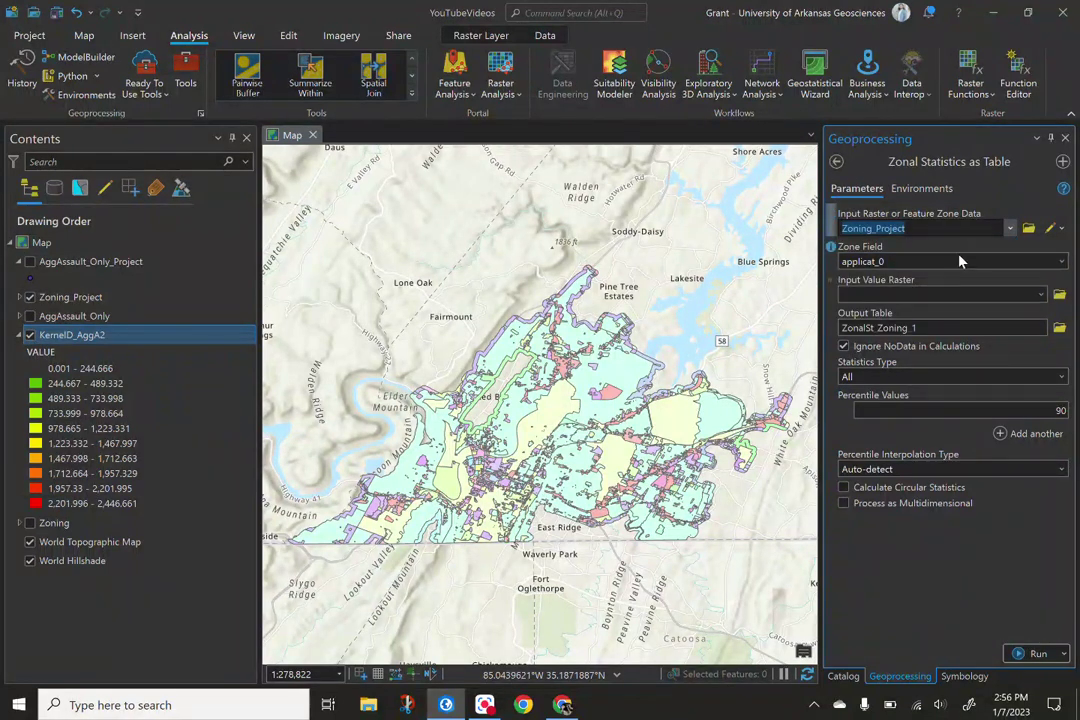
{"action": "left_click", "coordinate": [1061, 261]}
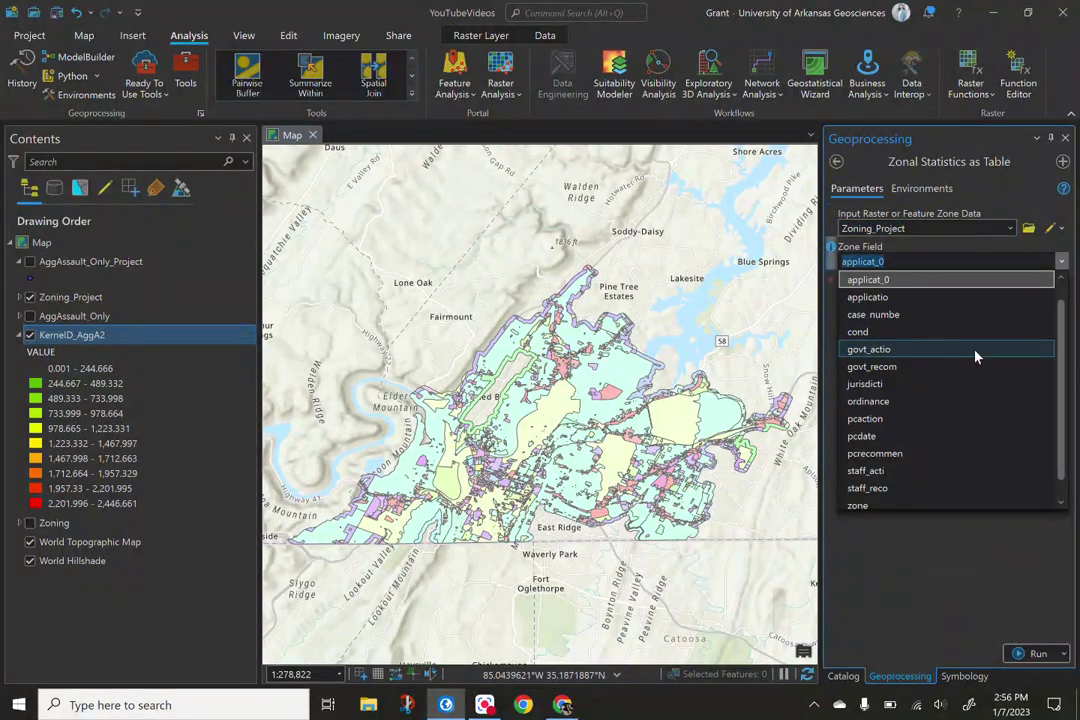
{"action": "scroll", "coordinate": [976, 357], "scroll_direction": "down", "scroll_amount": 1}
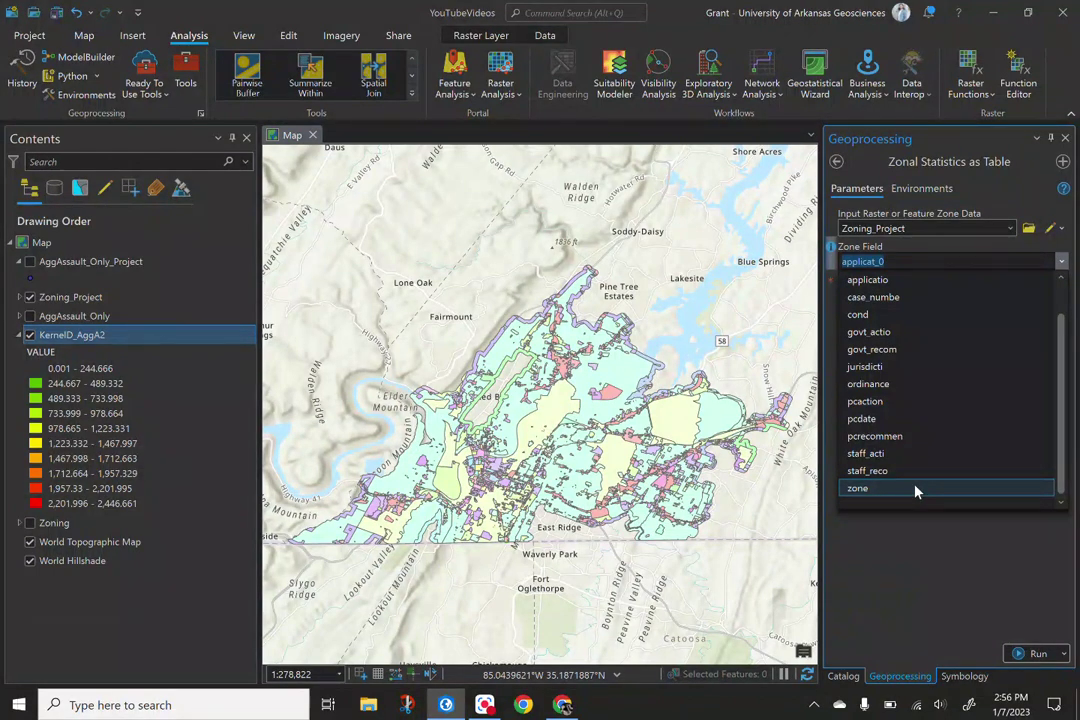
{"action": "left_click", "coordinate": [916, 489]}
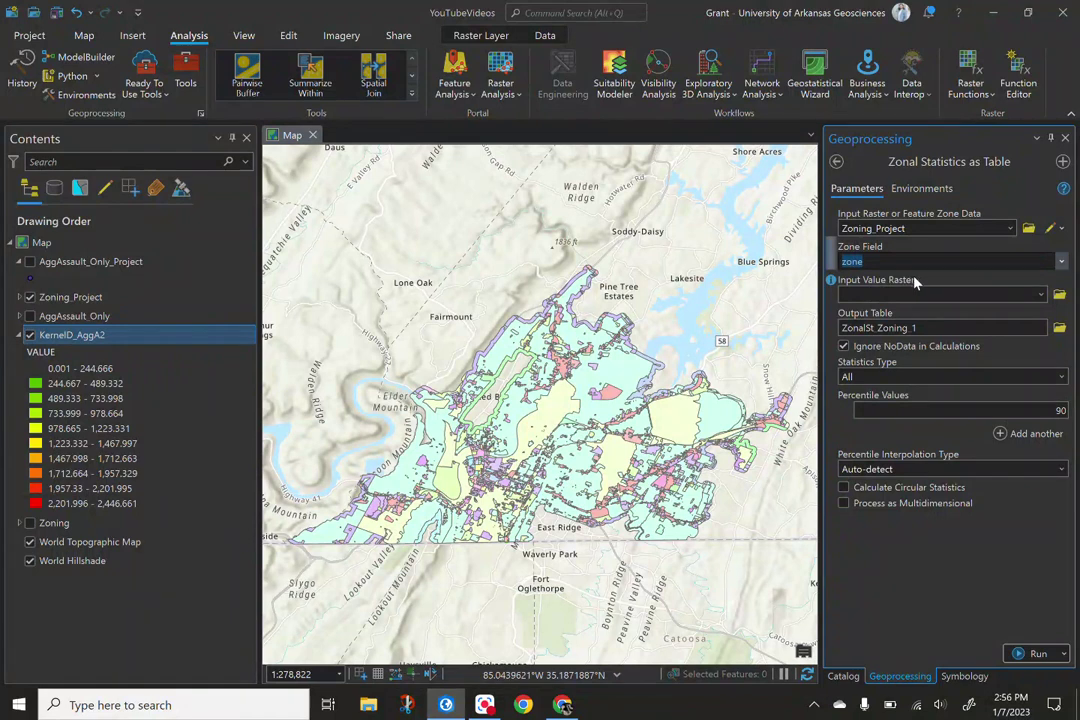
Choose KernelD_AggA2 as the value raster and keep All as the statistics type.
{"action": "left_click", "coordinate": [1040, 294]}
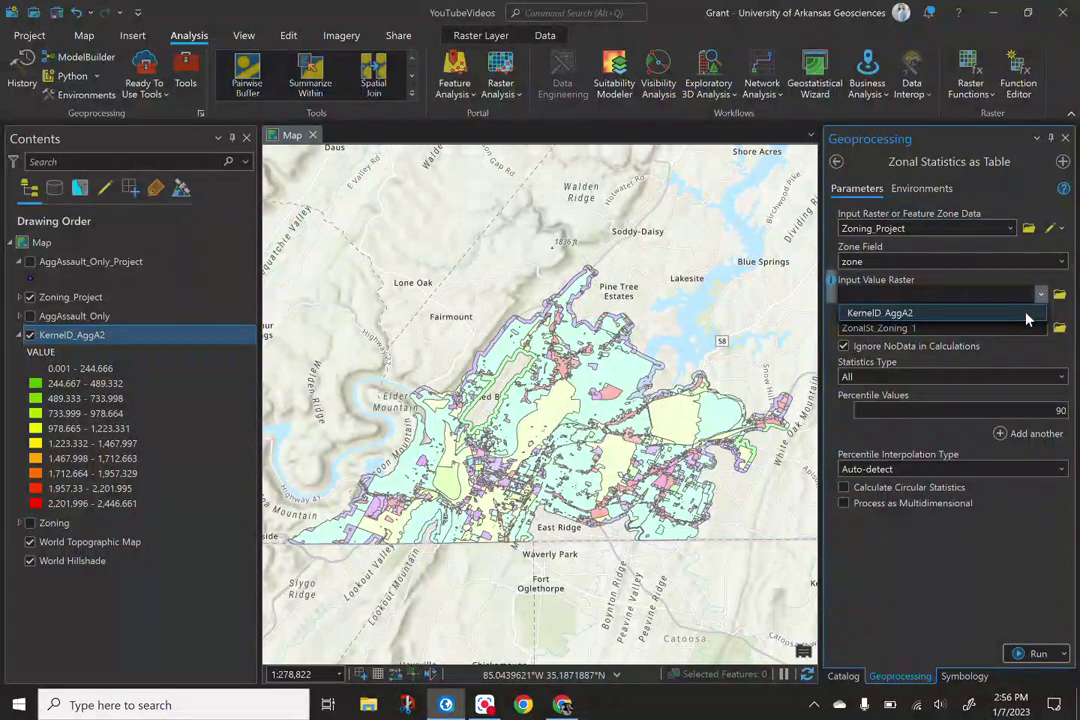
{"action": "left_click", "coordinate": [1027, 318]}
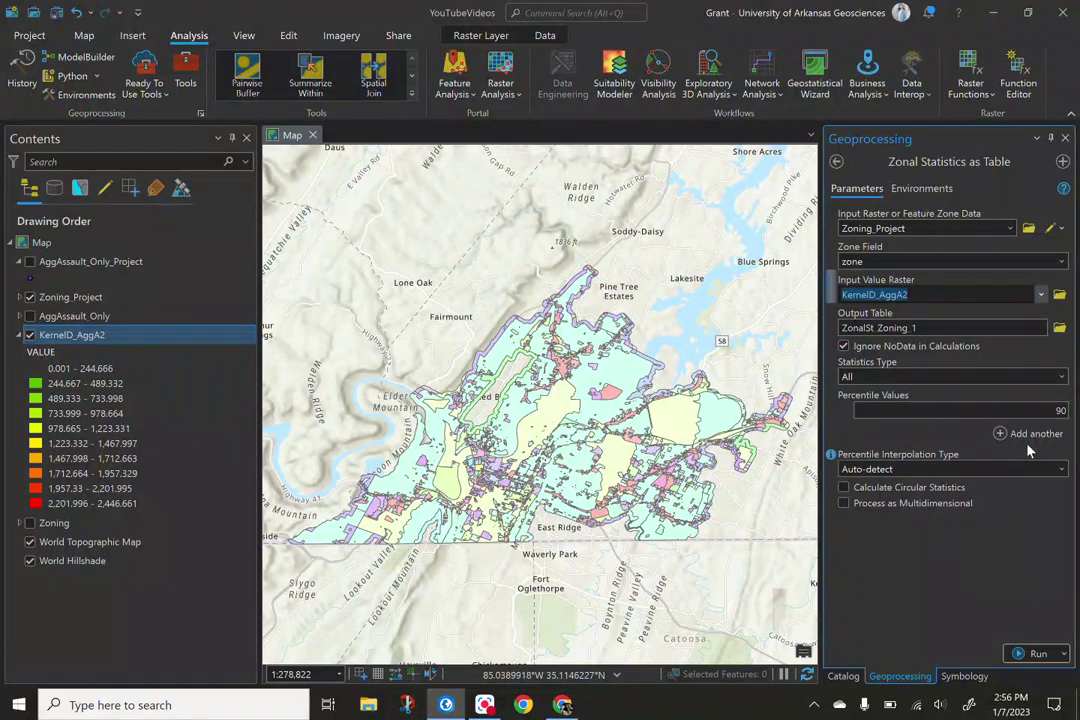
{"action": "left_click", "coordinate": [1057, 380]}
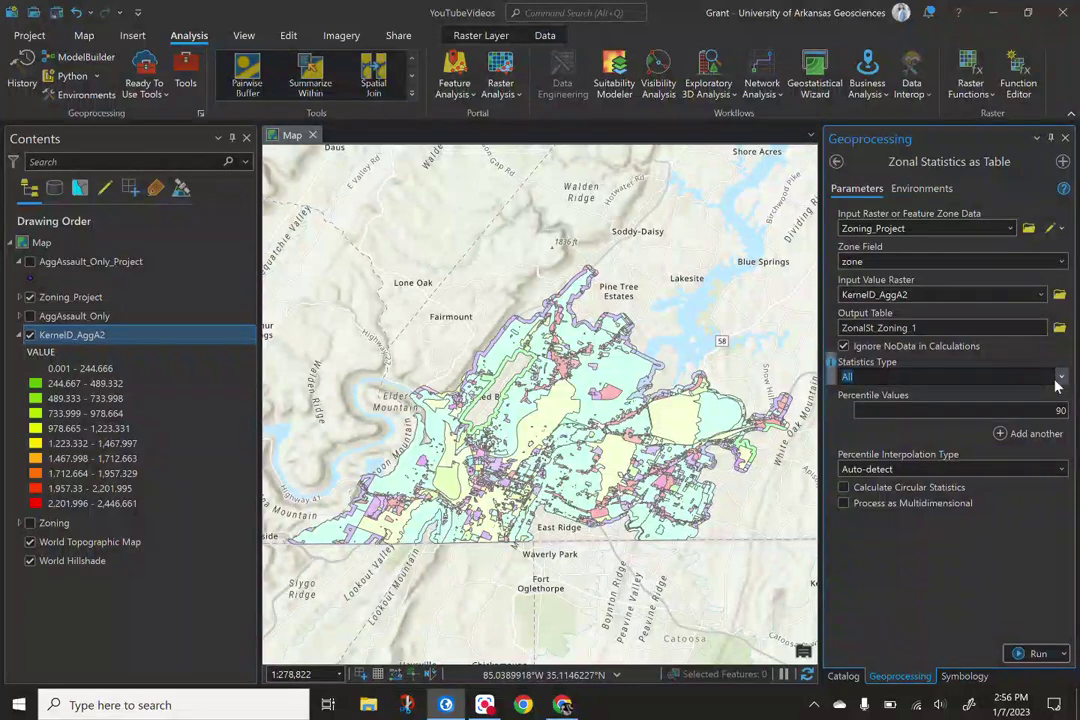
{"action": "left_click", "coordinate": [1058, 378]}
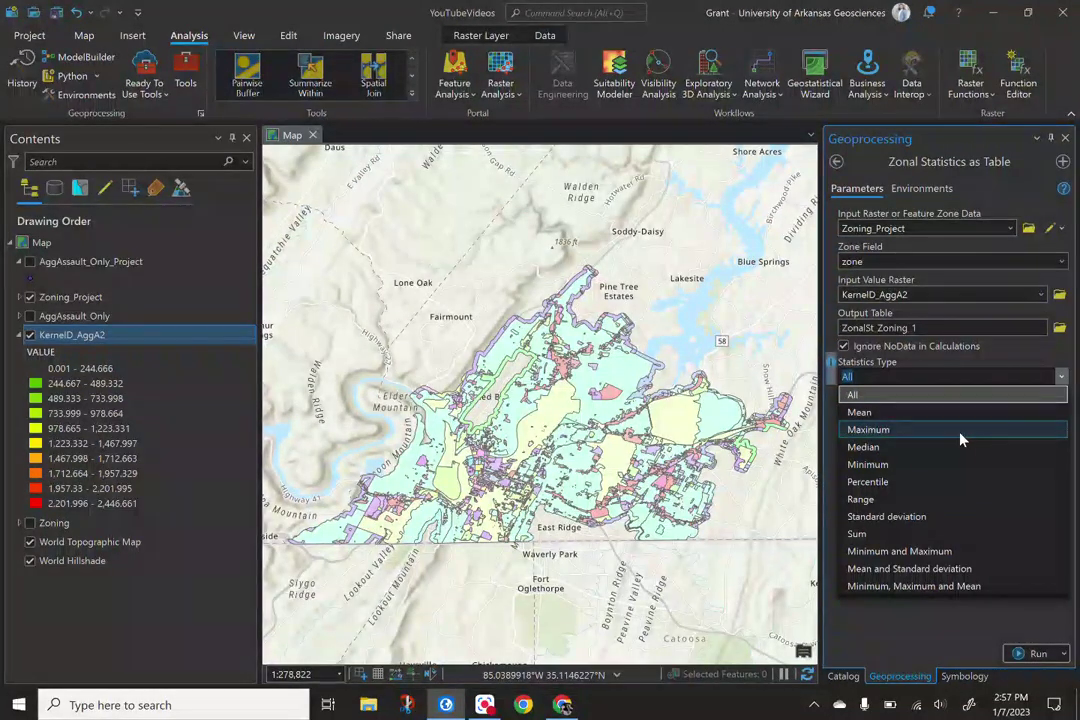
{"action": "left_click", "coordinate": [893, 403]}
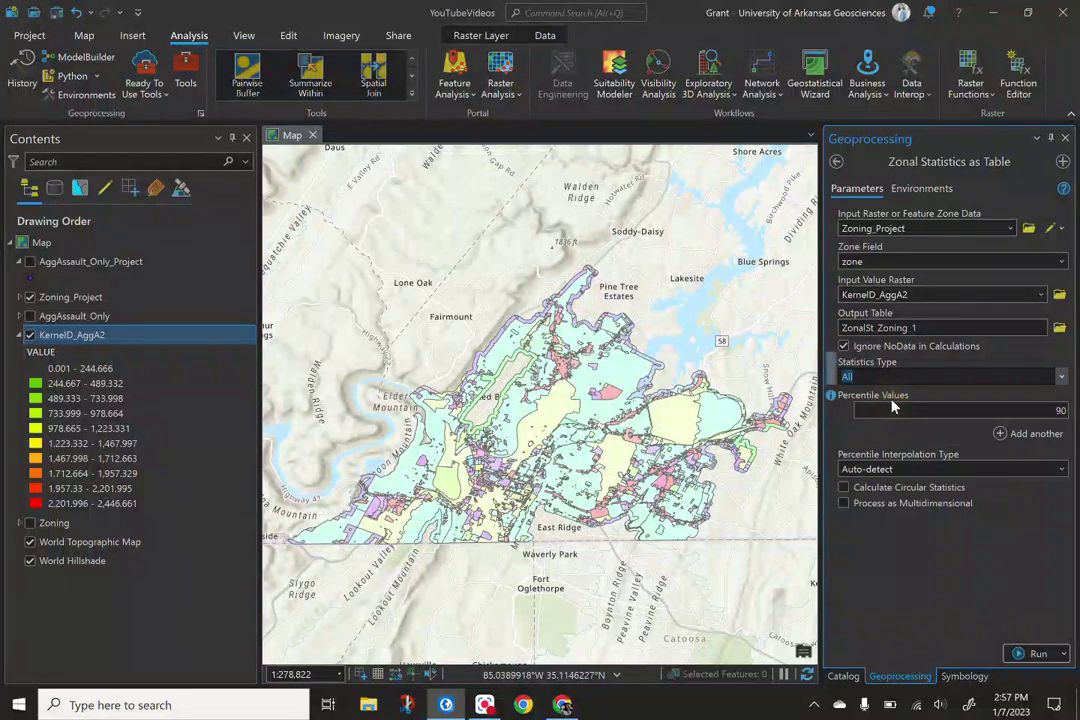
Run Zonal Statistics as Table to produce the ZonalSt_Zoning_1 table, finishing with warnings.
{"action": "left_click", "coordinate": [1030, 654]}
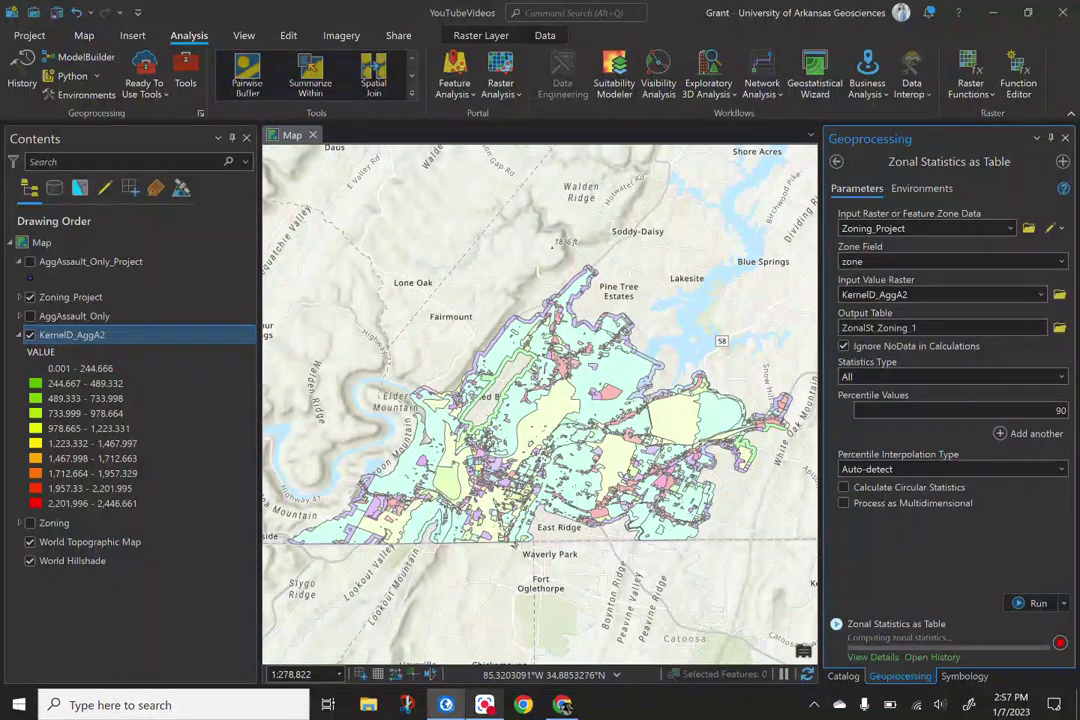
{"action": "mouse_move", "coordinate": [876, 645]}
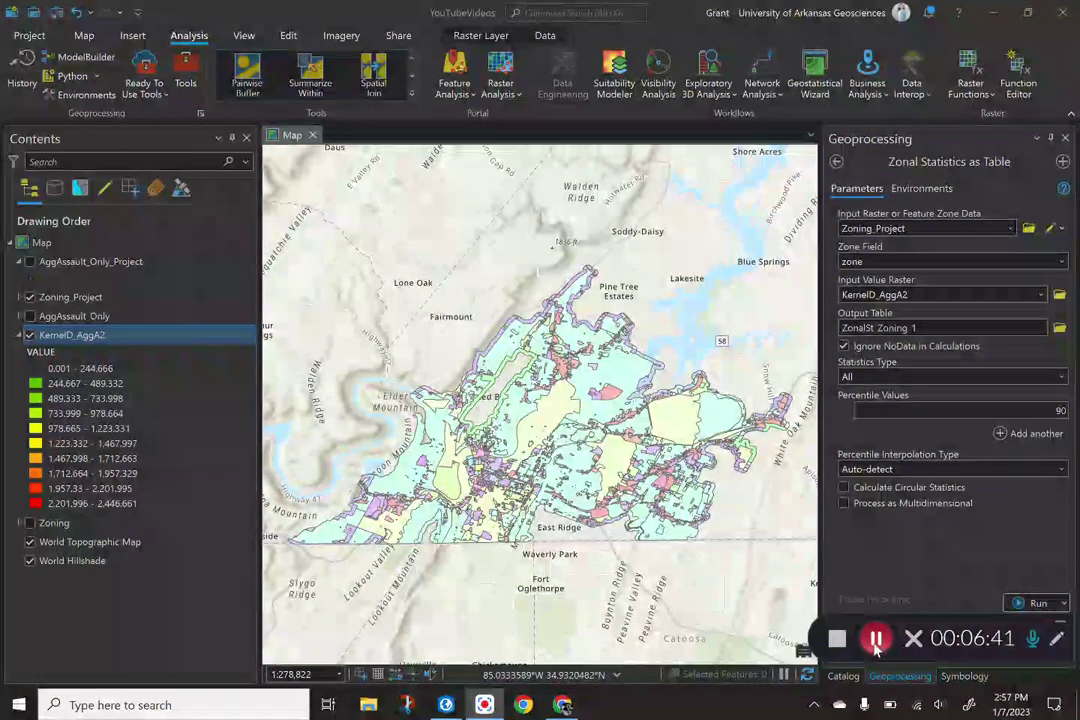
{"action": "left_click", "coordinate": [1040, 604]}
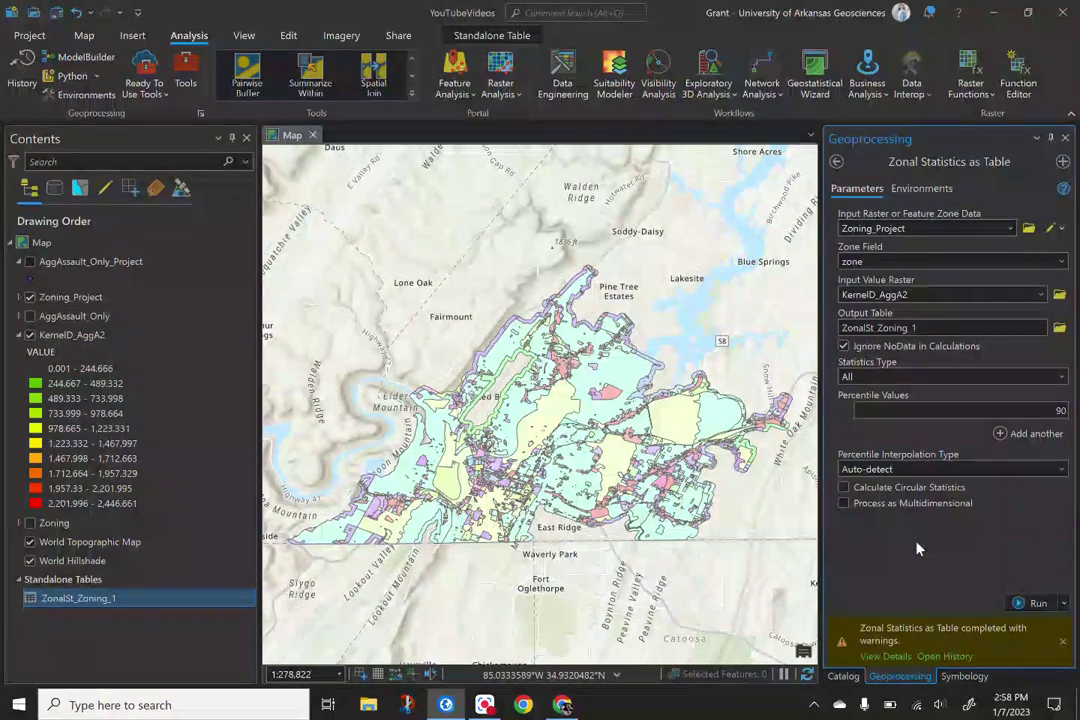
Open the ZonalSt_Zoning_1 standalone table from the Contents pane.
{"action": "mouse_move", "coordinate": [918, 643]}
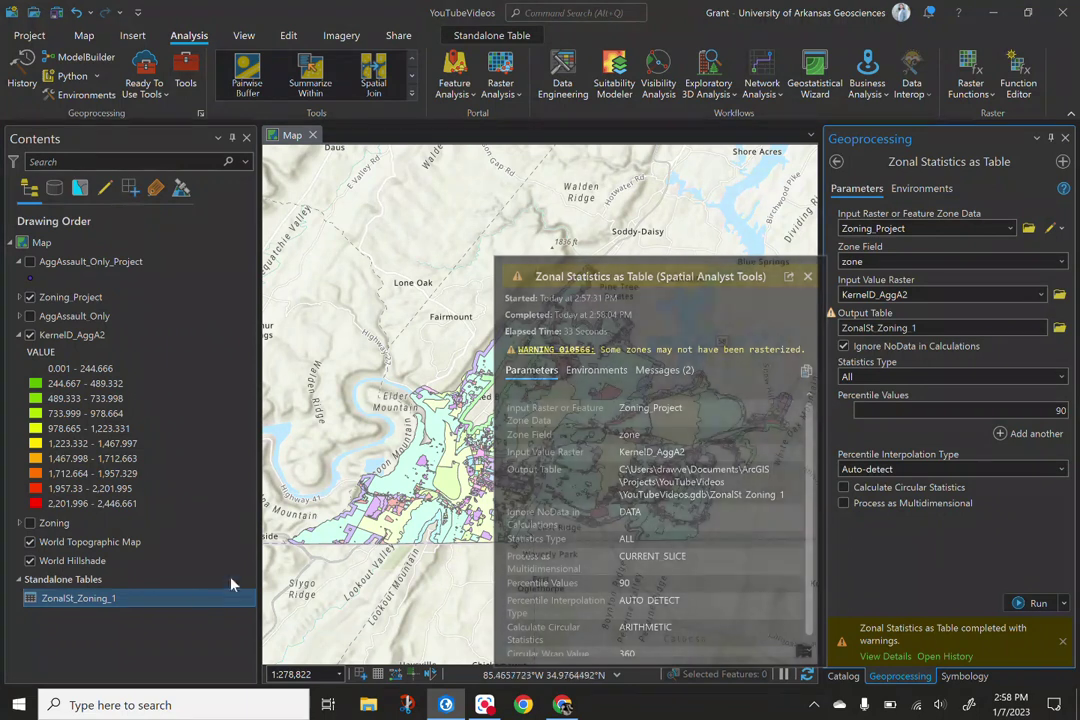
{"action": "right_click", "coordinate": [64, 605]}
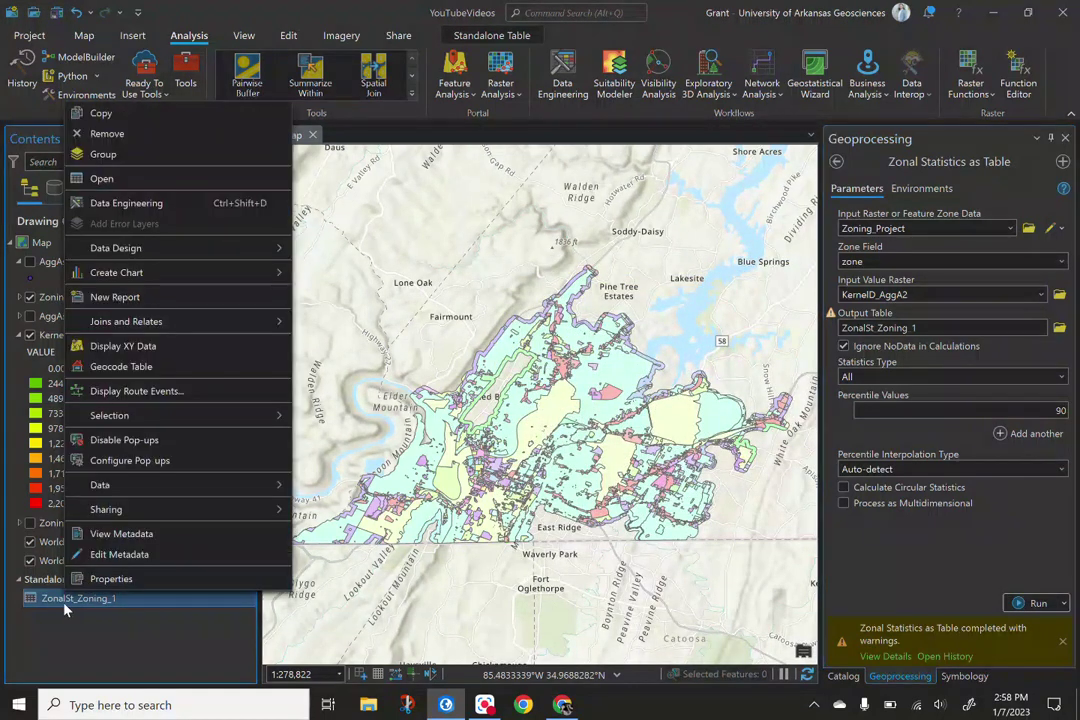
{"action": "left_click", "coordinate": [153, 179]}
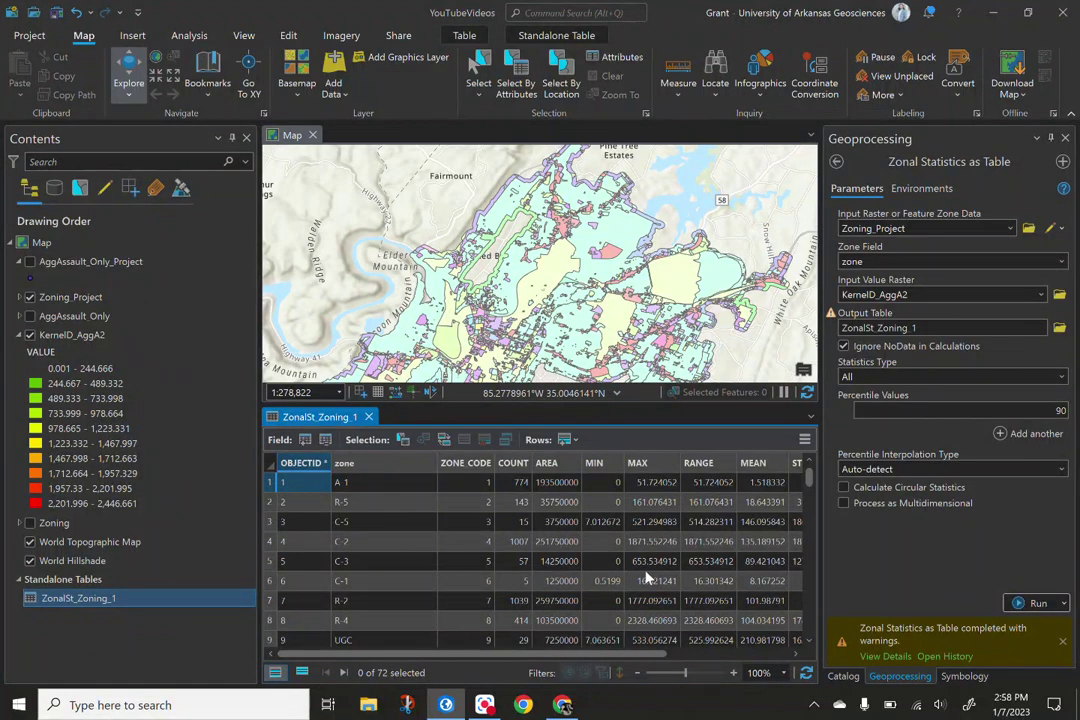
Sort ZonalSt_Zoning_1 by MEAN descending, putting U-IX4 (about 780.08) at the top.
{"action": "left_click_drag", "start_coordinate": [643, 661], "coordinate": [803, 673]}
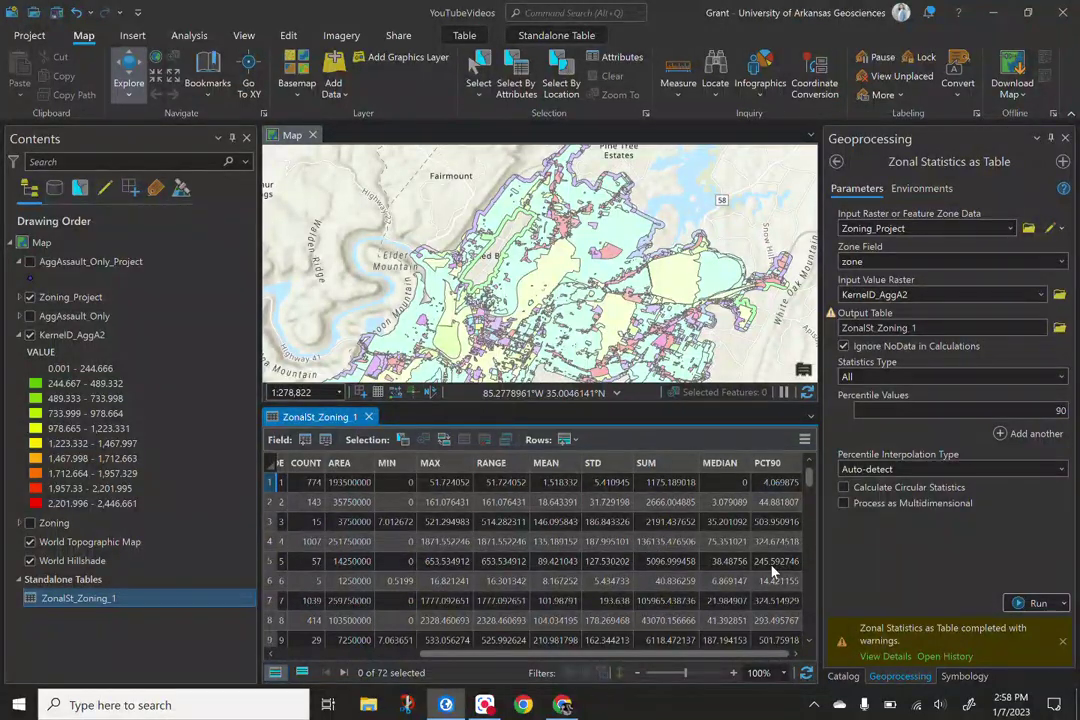
{"action": "double_click", "coordinate": [560, 465]}
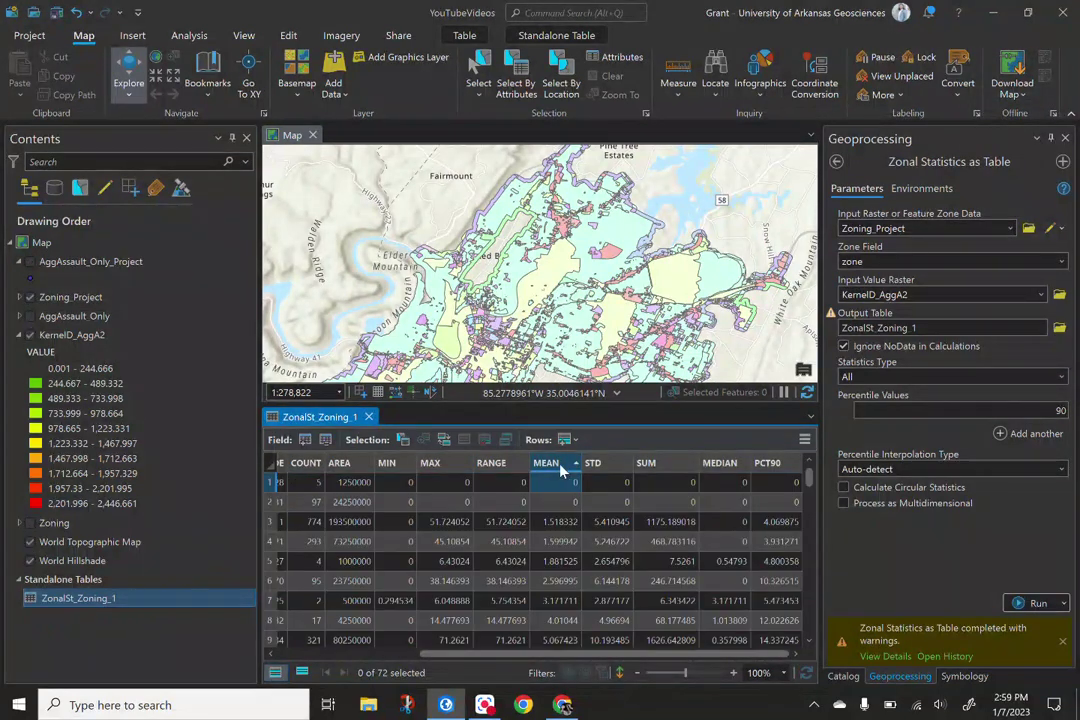
{"action": "double_click", "coordinate": [560, 464]}
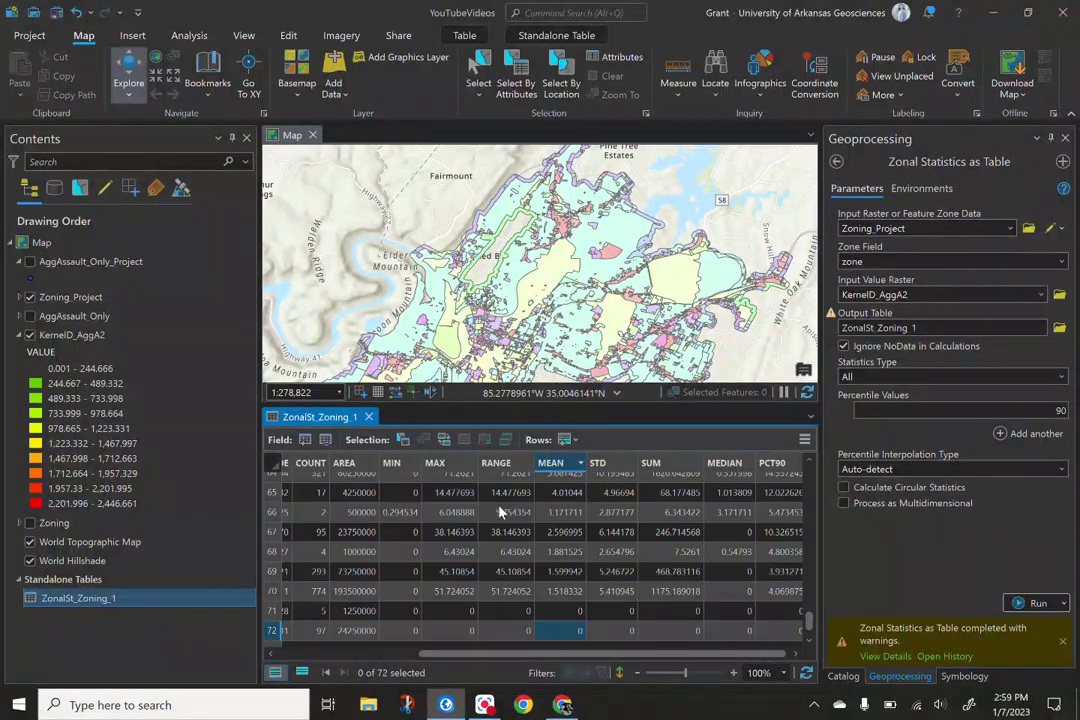
{"action": "scroll", "coordinate": [566, 562], "scroll_direction": "up", "scroll_amount": 20}
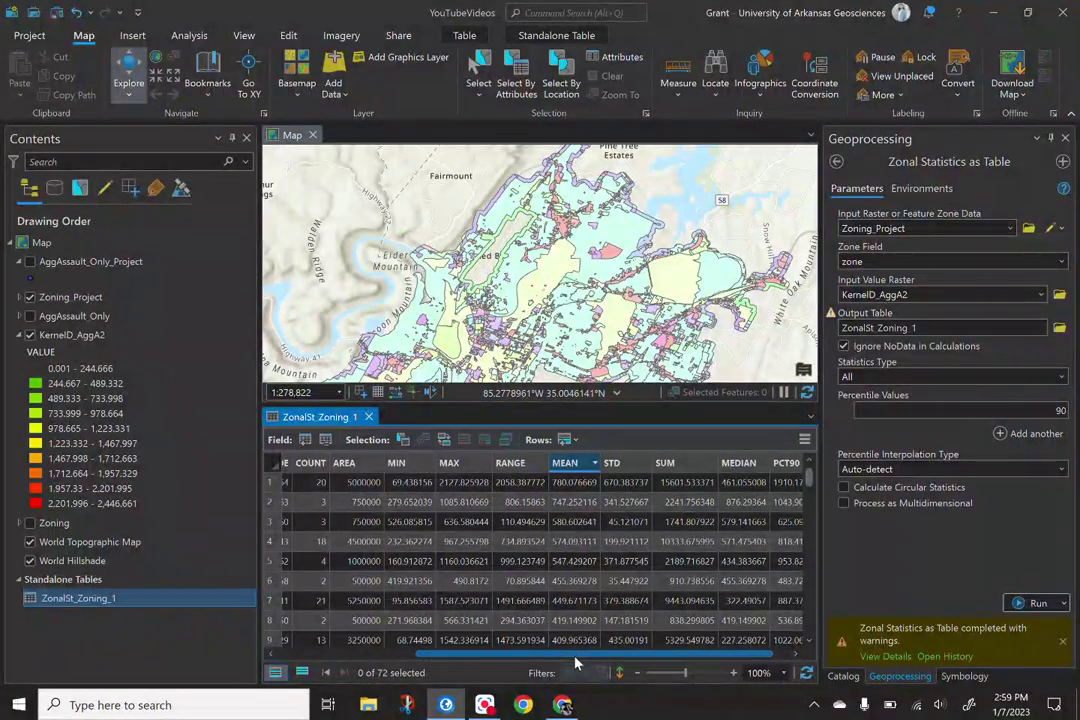
{"action": "left_click_drag", "start_coordinate": [575, 662], "coordinate": [541, 656]}
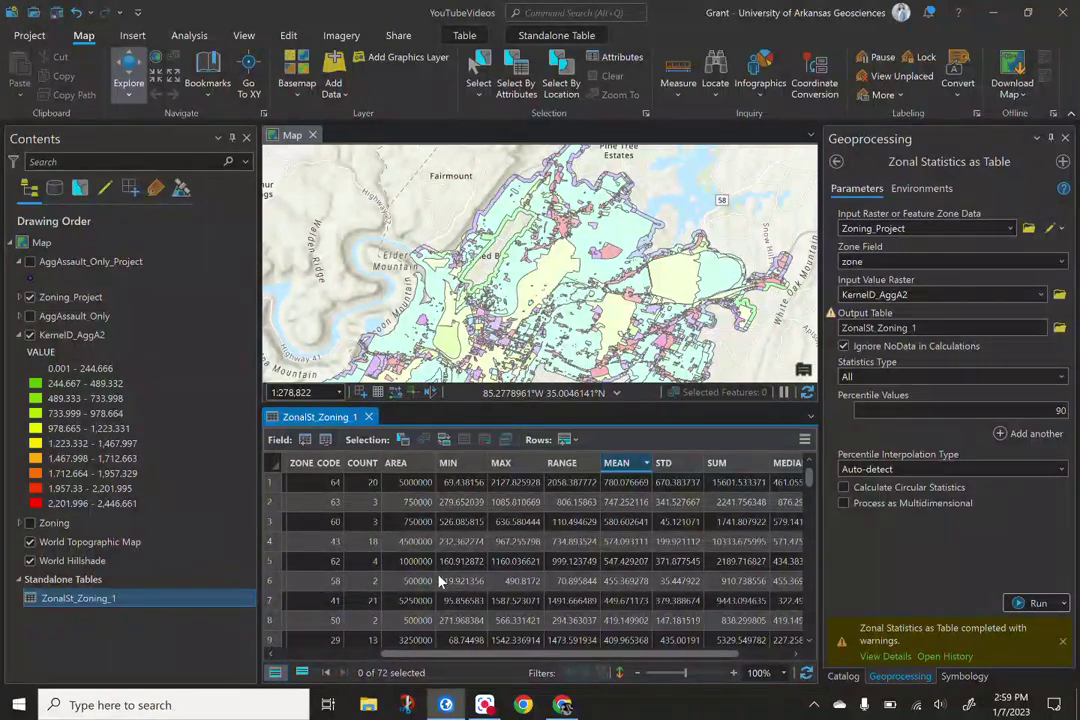
{"action": "left_click_drag", "start_coordinate": [470, 658], "coordinate": [340, 665]}
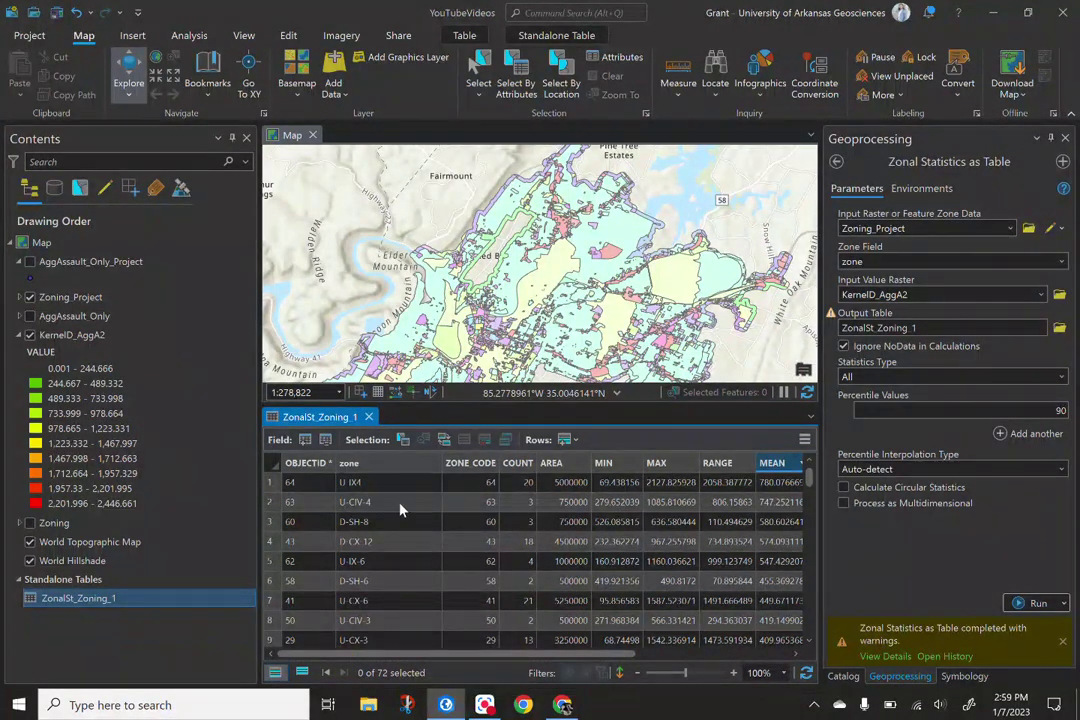
{"action": "scroll", "coordinate": [400, 510], "scroll_direction": "down", "scroll_amount": 1}
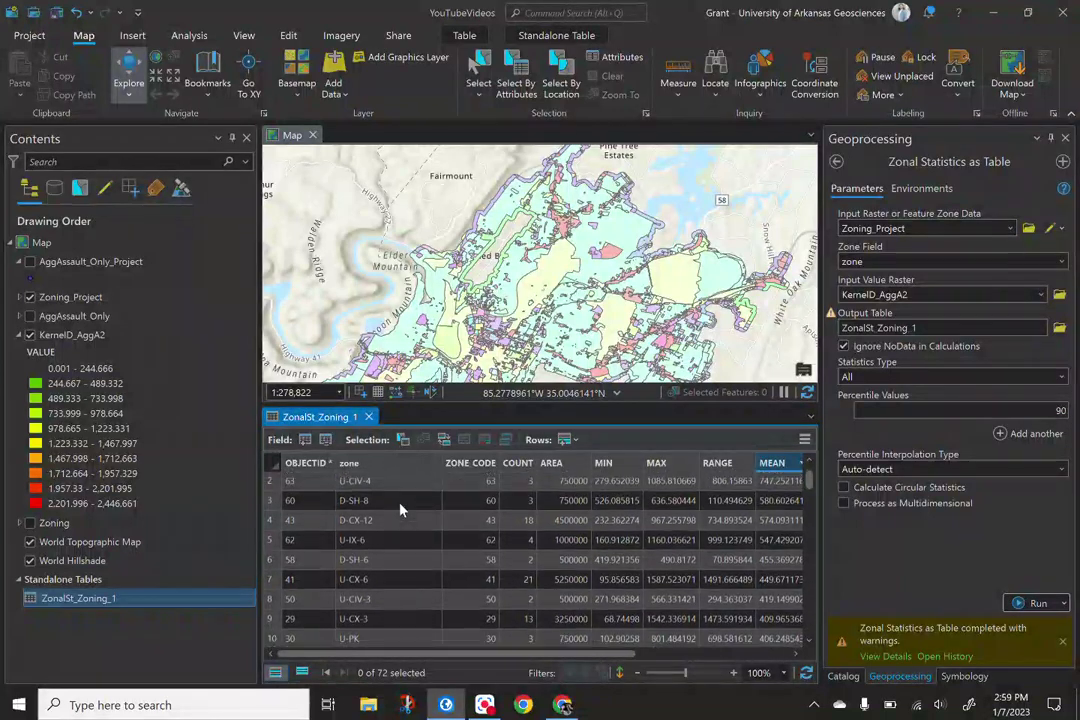
{"action": "scroll", "coordinate": [400, 510], "scroll_direction": "down", "scroll_amount": 6}
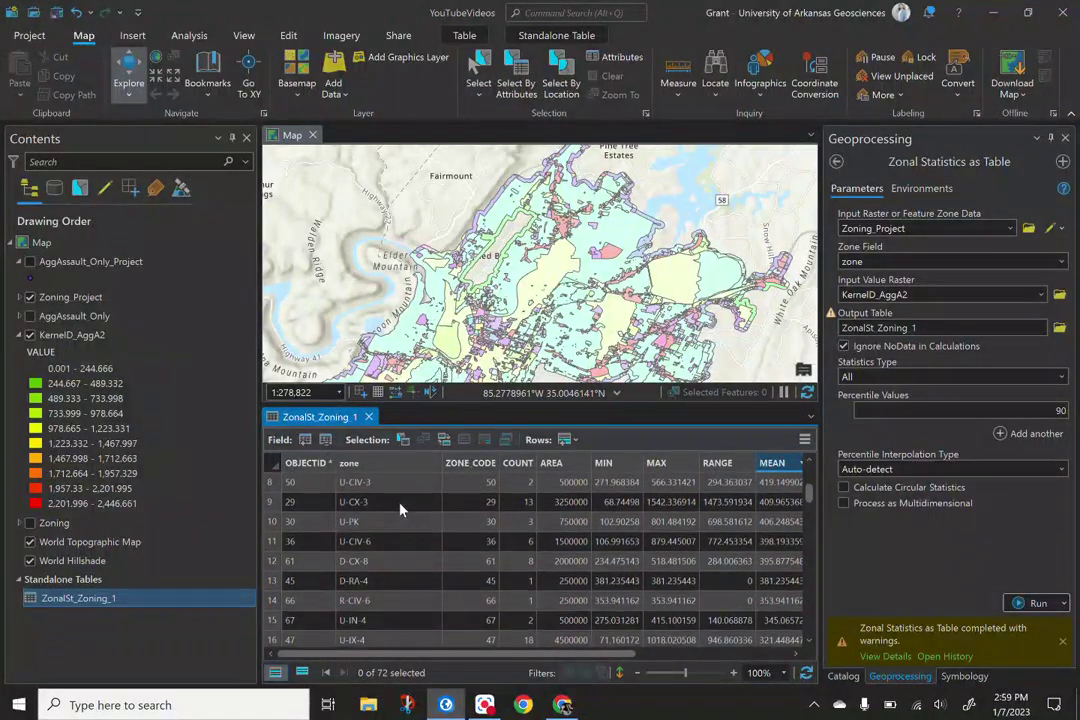
{"action": "scroll", "coordinate": [400, 510], "scroll_direction": "down", "scroll_amount": 6}
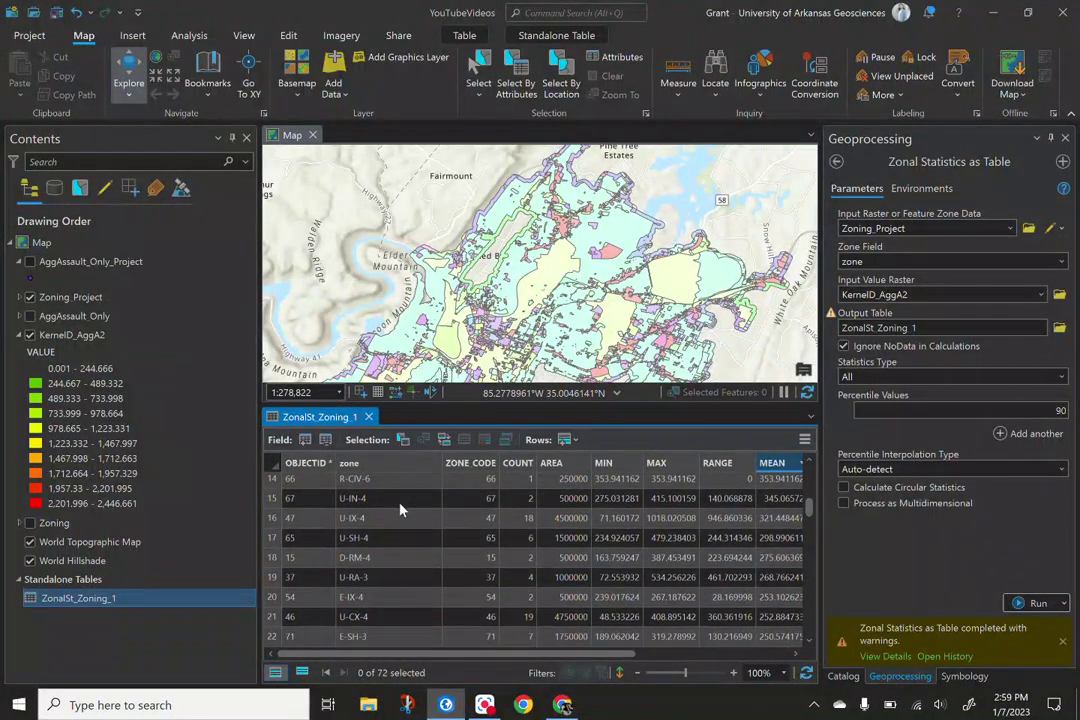
{"action": "scroll", "coordinate": [400, 510], "scroll_direction": "down", "scroll_amount": 4}
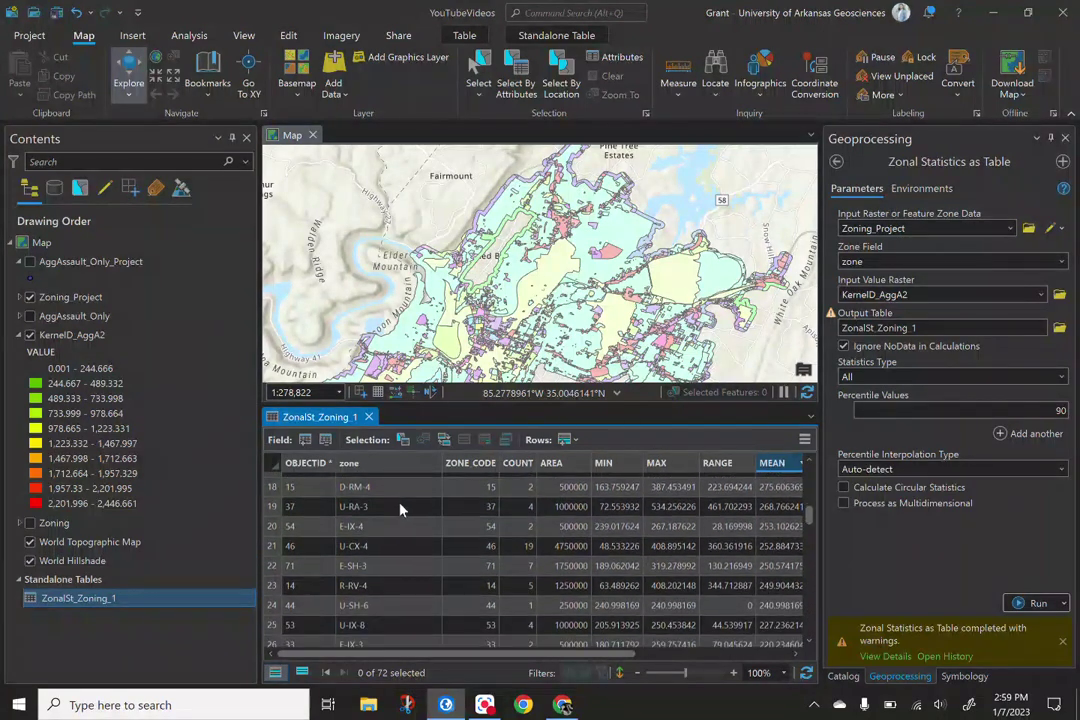
{"action": "scroll", "coordinate": [400, 510], "scroll_direction": "down", "scroll_amount": 7}
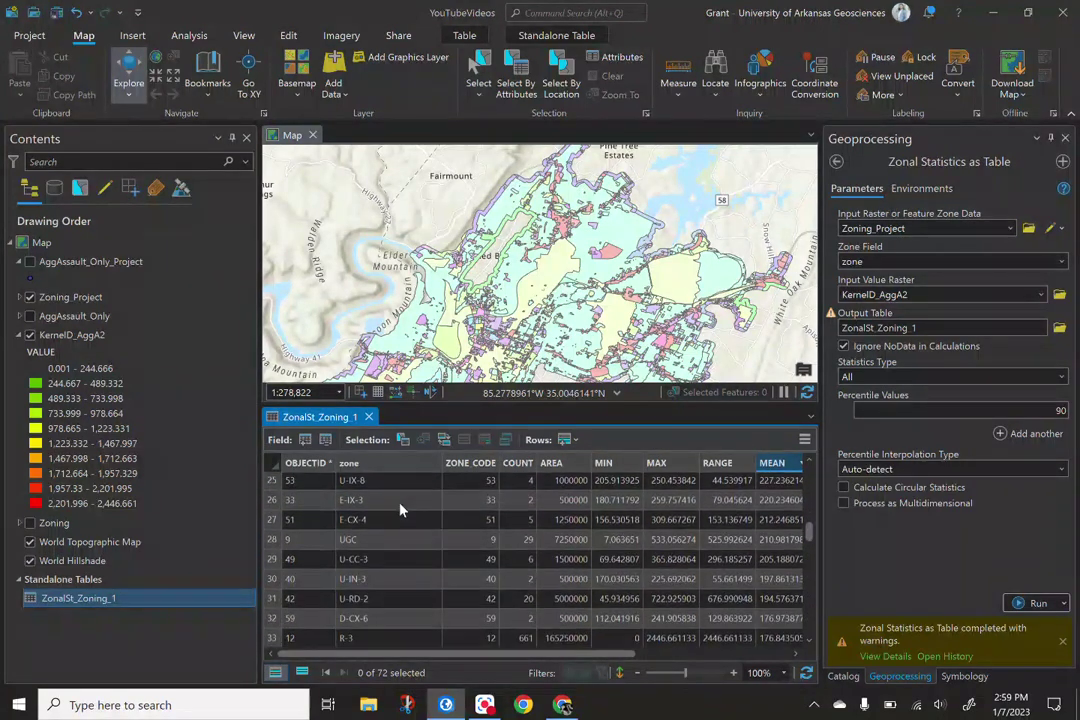
{"action": "scroll", "coordinate": [400, 510], "scroll_direction": "down", "scroll_amount": 3}
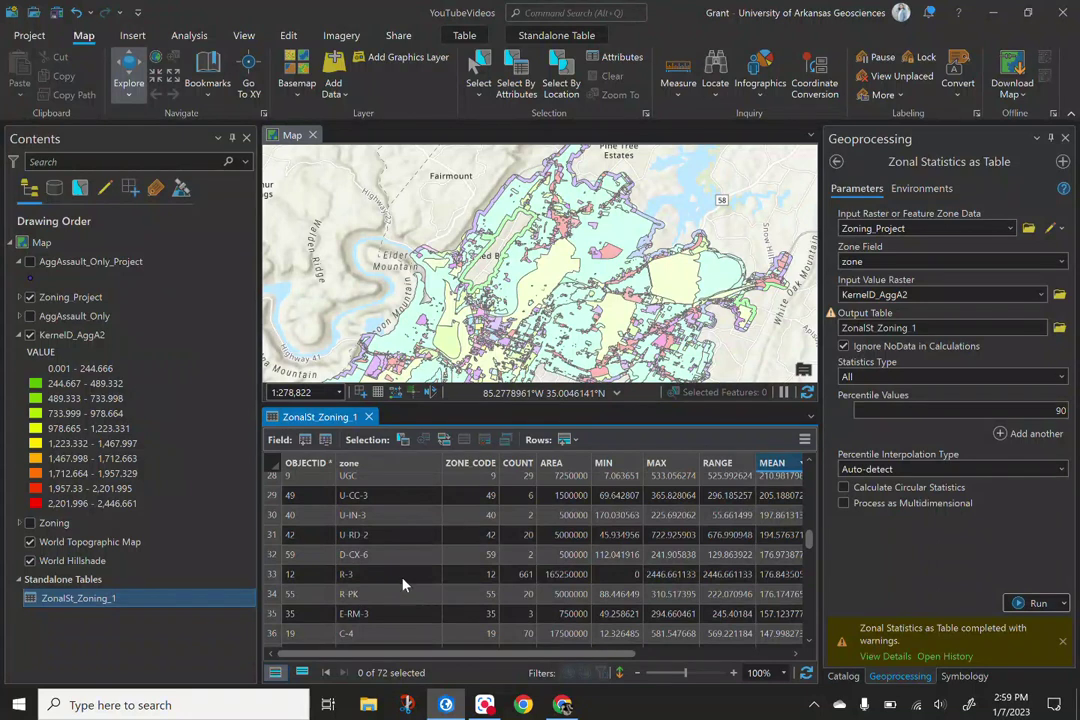
{"action": "scroll", "coordinate": [417, 587], "scroll_direction": "down", "scroll_amount": 6}
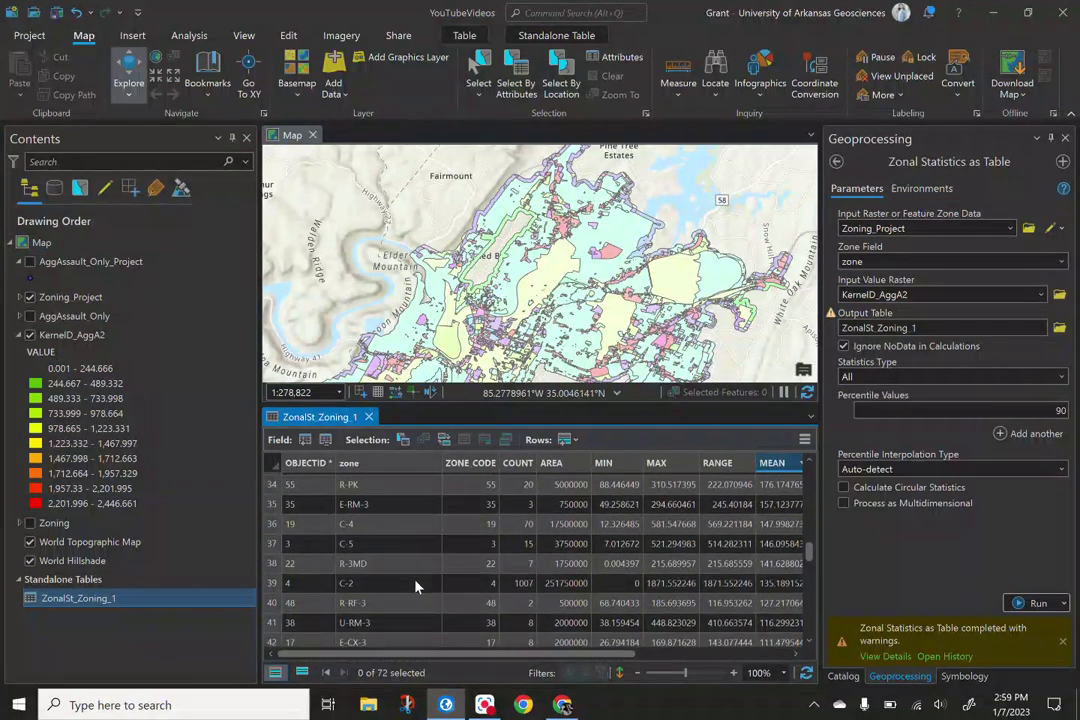
{"action": "scroll", "coordinate": [441, 537], "scroll_direction": "down", "scroll_amount": 6}
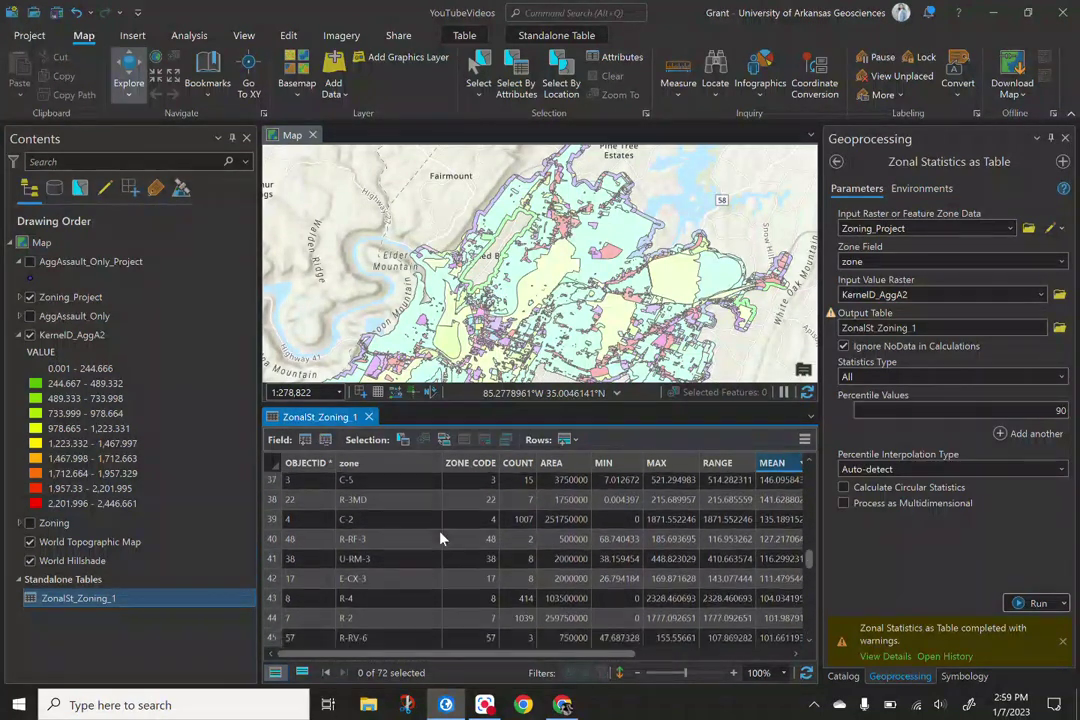
{"action": "scroll", "coordinate": [441, 539], "scroll_direction": "down", "scroll_amount": 1}
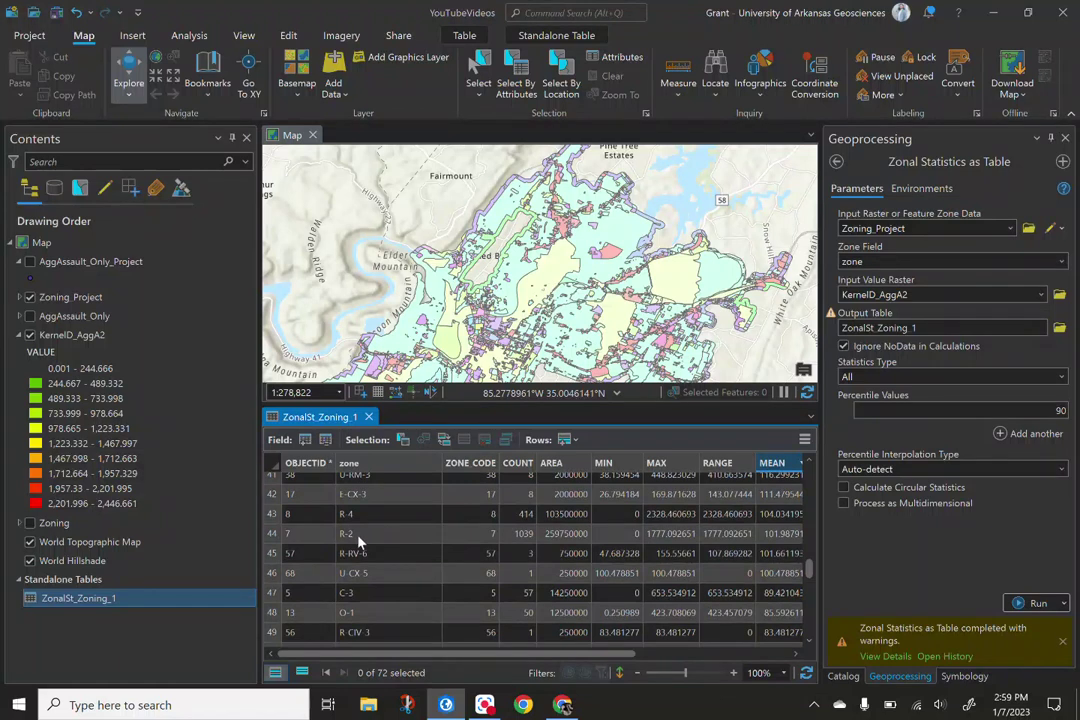
{"action": "scroll", "coordinate": [422, 540], "scroll_direction": "down", "scroll_amount": 7}
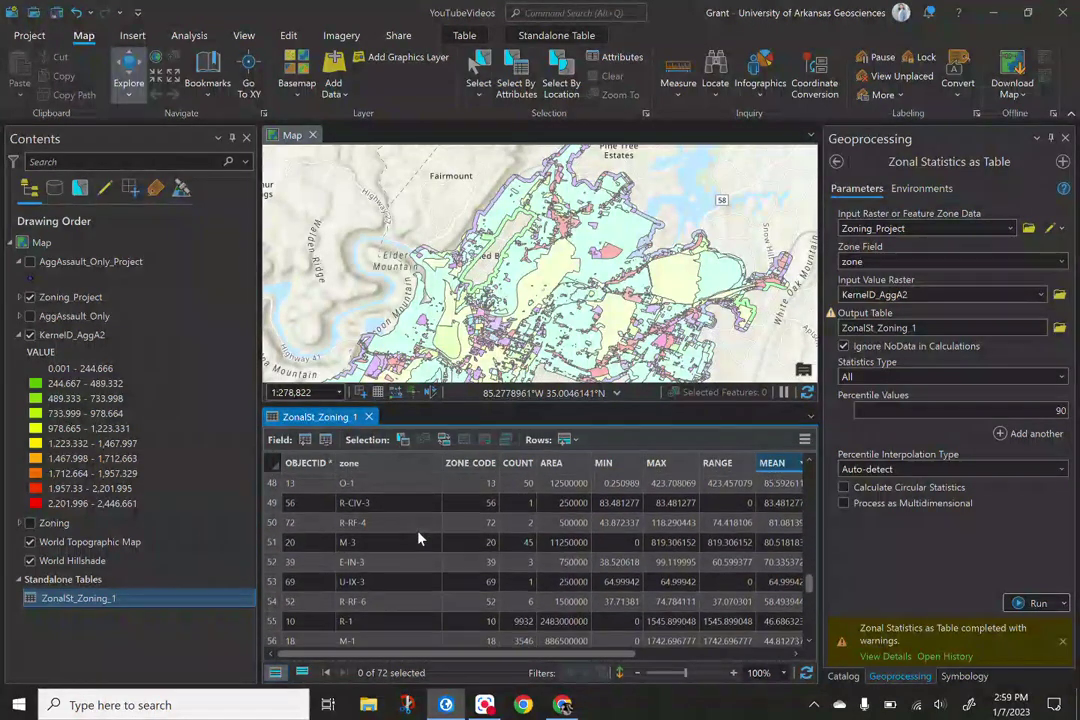
{"action": "scroll", "coordinate": [419, 540], "scroll_direction": "down", "scroll_amount": 4}
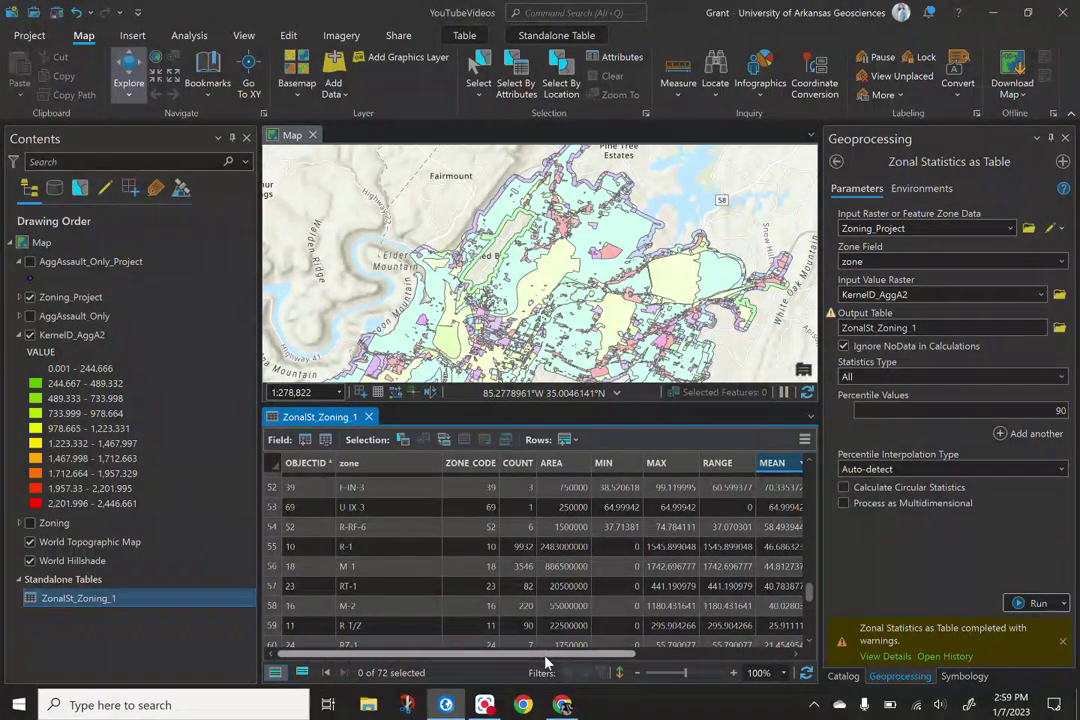
{"action": "left_click_drag", "start_coordinate": [541, 653], "coordinate": [713, 661]}
{"action": "scroll", "coordinate": [547, 580], "scroll_direction": "up", "scroll_amount": 12}
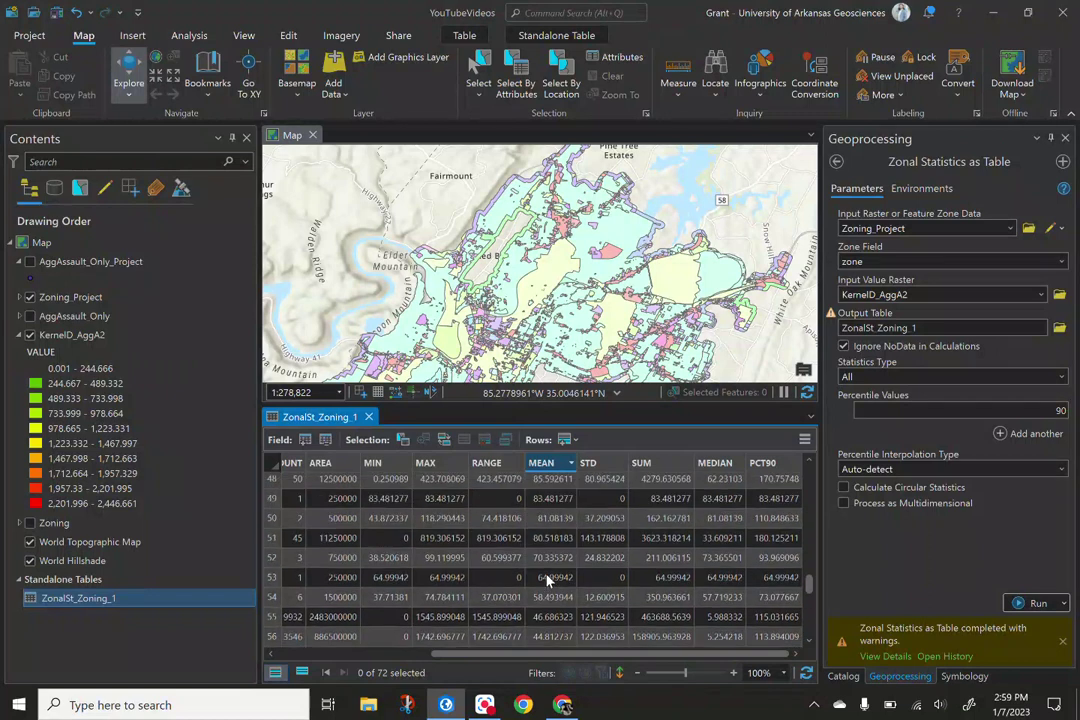
{"action": "scroll", "coordinate": [547, 580], "scroll_direction": "up", "scroll_amount": 5}
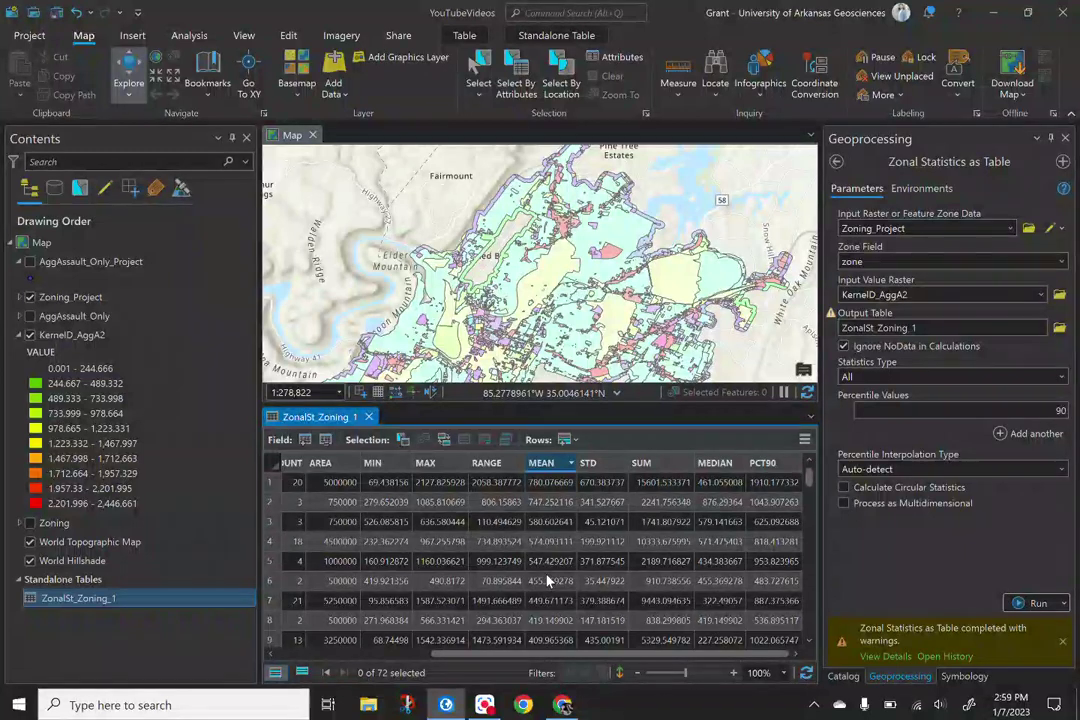
{"action": "left_click", "coordinate": [1063, 641]}
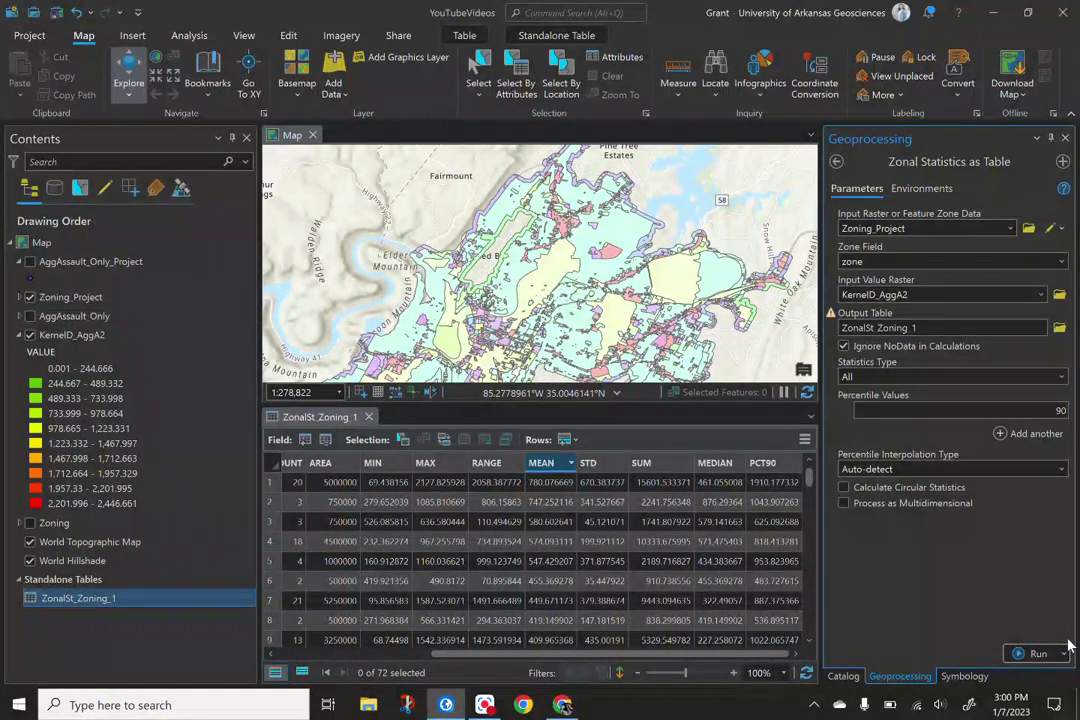